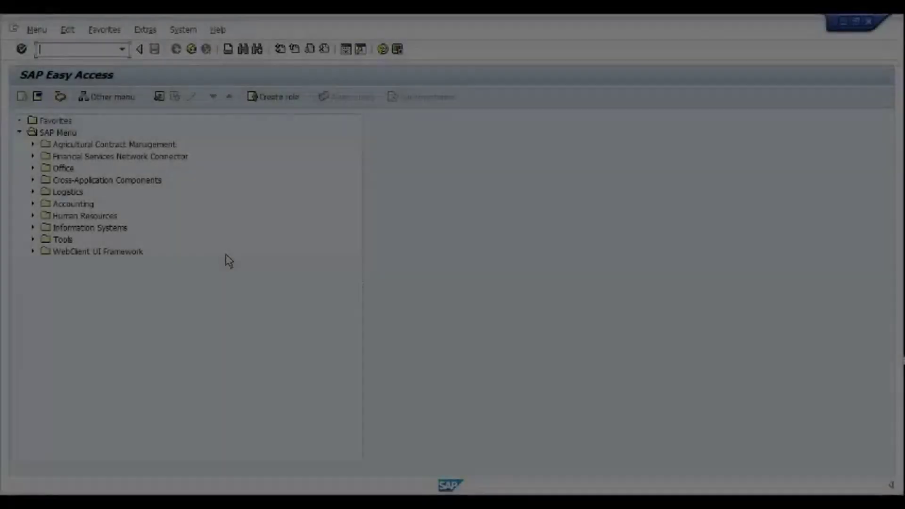
Display the stock/requirements list for material P-100 in plant 1000 and check its available stock quantity.
{"action": "key", "text": "Return"}
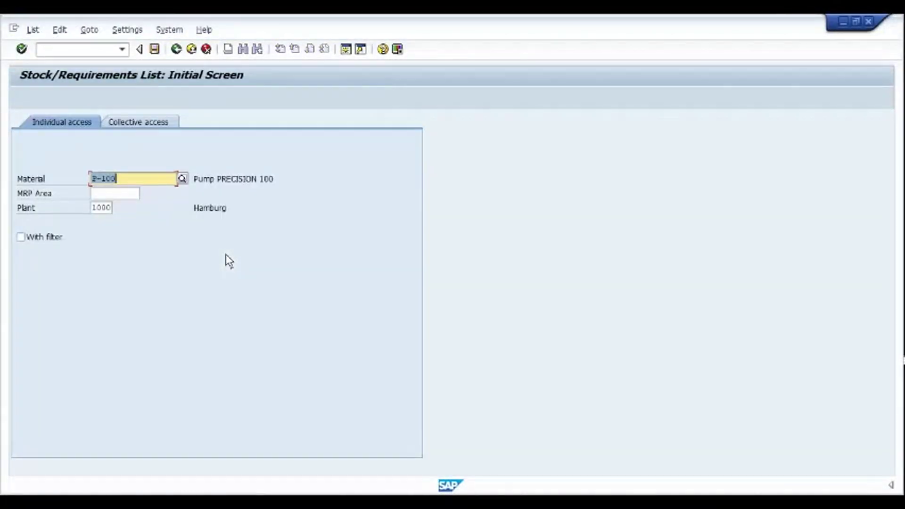
{"action": "key", "text": "Return"}
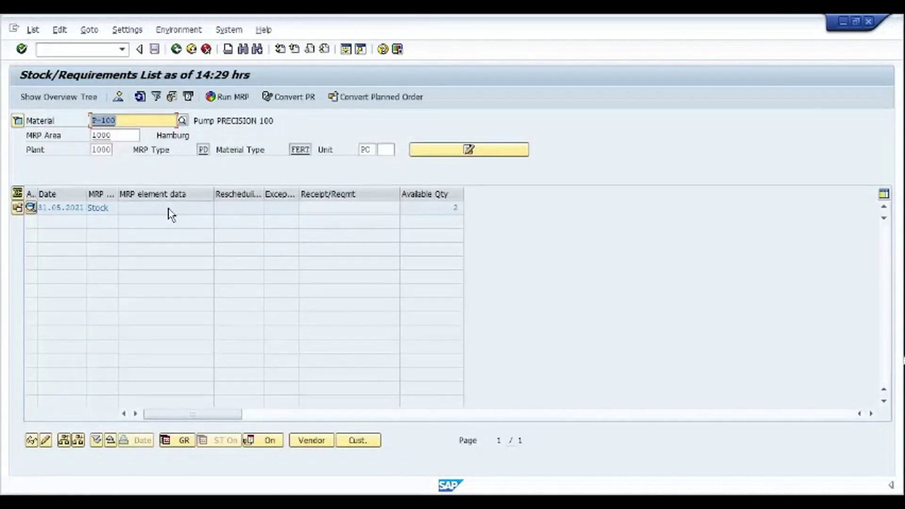
{"action": "left_click", "coordinate": [440, 210]}
{"action": "key", "text": "Right"}
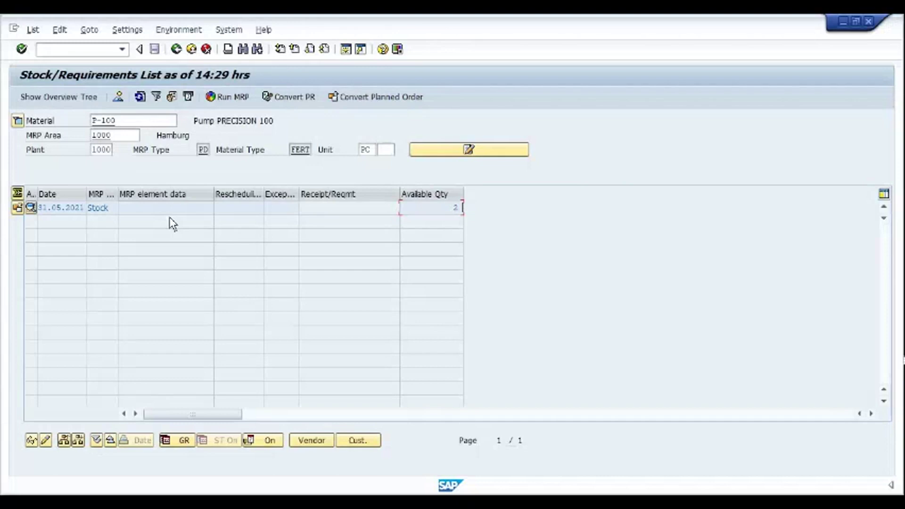
Start creating planned independent requirements for material P-100 in plant 1000, with the planning horizon ending 31.12.2021.
{"action": "key", "text": "ctrl+slash"}
{"action": "key", "text": "Return"}
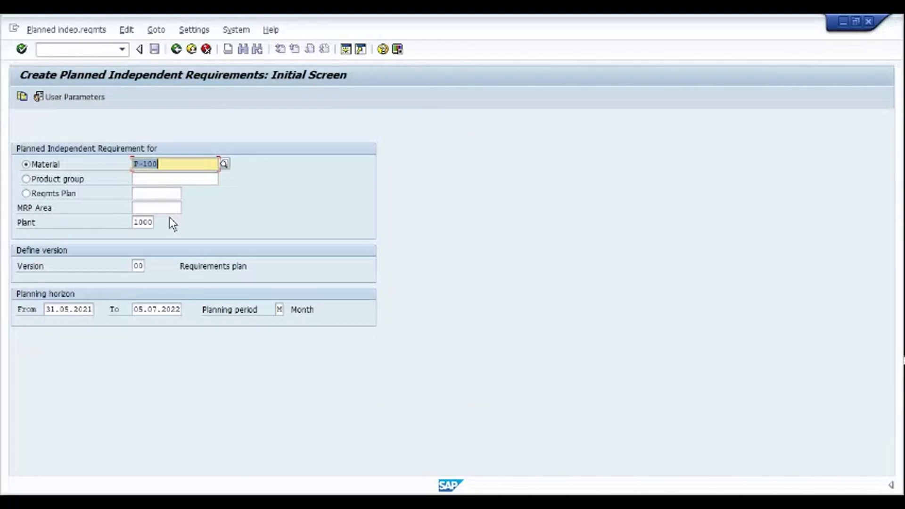
{"action": "left_click", "coordinate": [83, 311]}
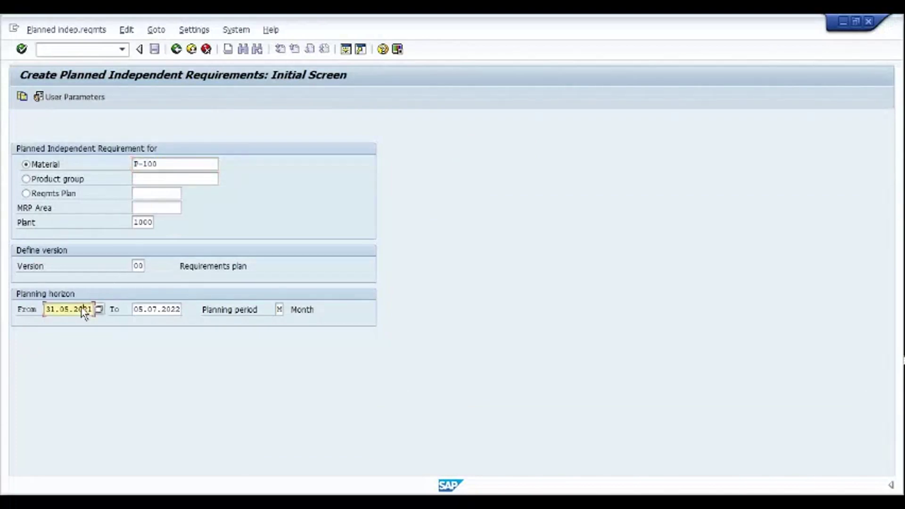
{"action": "key", "text": "Tab"}
{"action": "type", "text": "31.12.2021"}
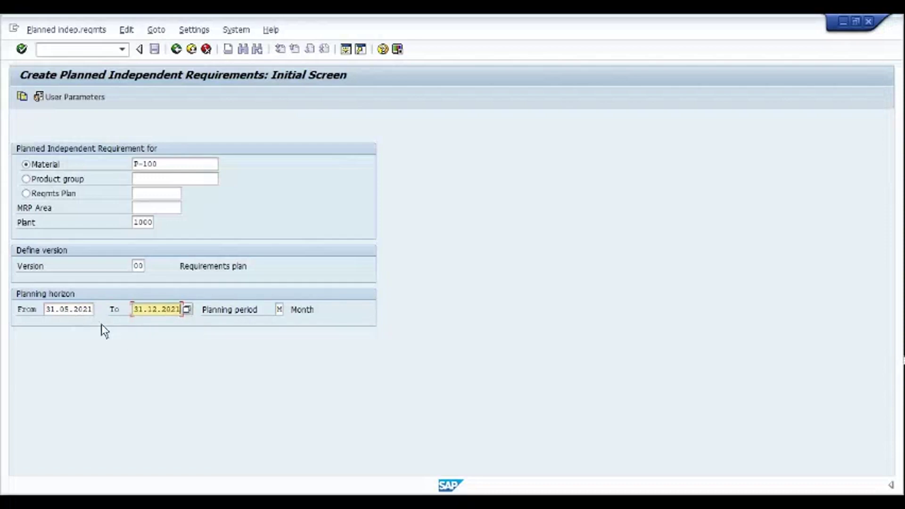
{"action": "key", "text": "Return"}
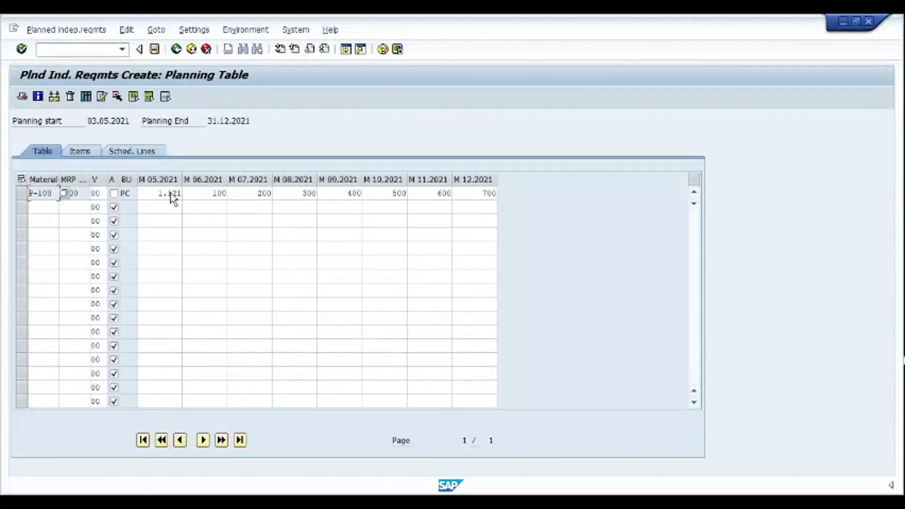
Set the P-100 requirement for May 2021 to 100, mark the row as active and save the requirements.
{"action": "left_click", "coordinate": [159, 194]}
{"action": "double_click", "coordinate": [160, 194]}
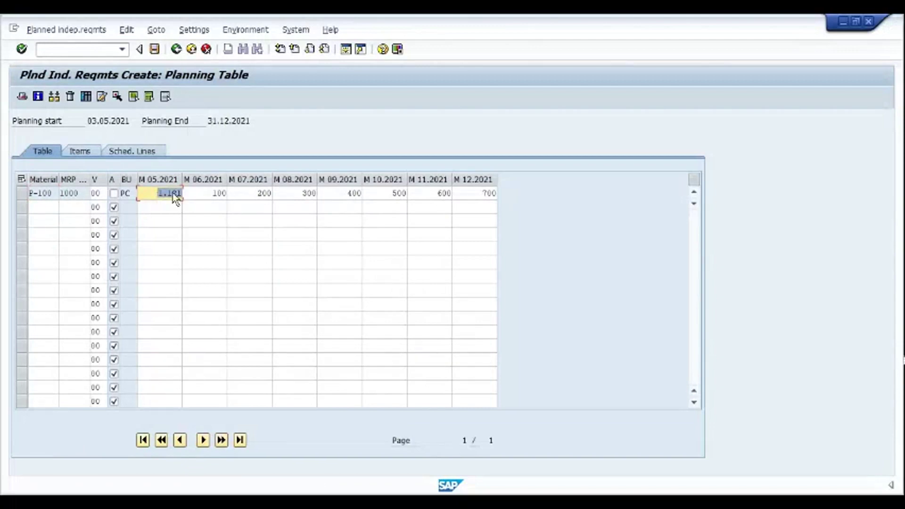
{"action": "type", "text": "100"}
{"action": "left_click", "coordinate": [277, 212]}
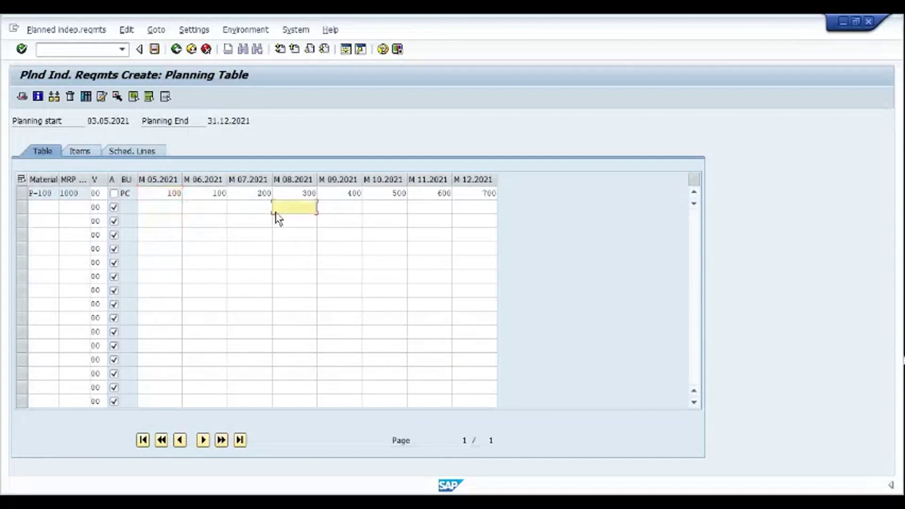
{"action": "left_click_drag", "start_coordinate": [121, 180], "coordinate": [147, 181]}
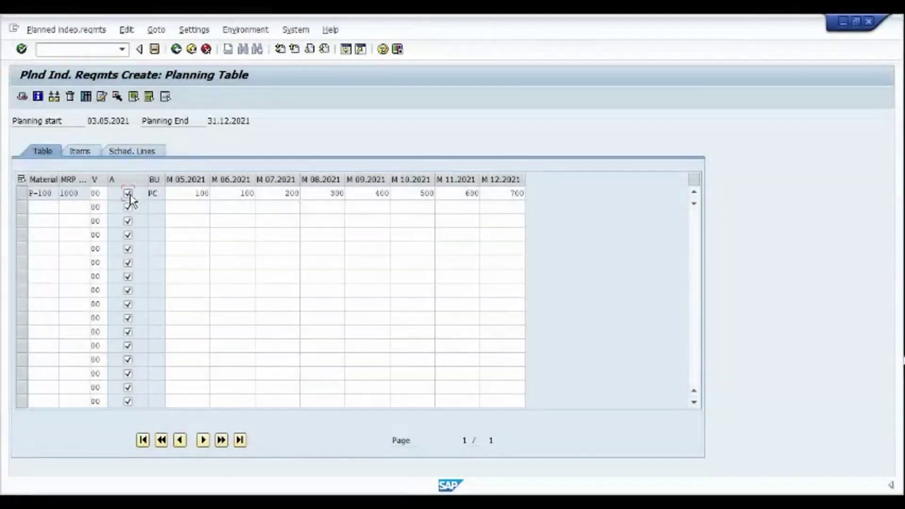
{"action": "left_click", "coordinate": [157, 50]}
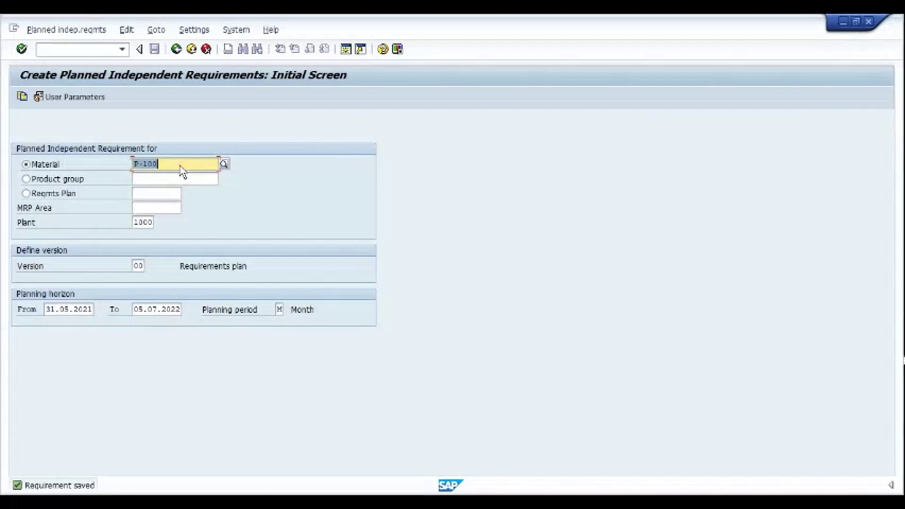
Run transaction MD04 and display the stock/requirements list for material P-100.
{"action": "key", "text": "ctrl+slash"}
{"action": "type", "text": "/NMD04"}
{"action": "key", "text": "Return"}
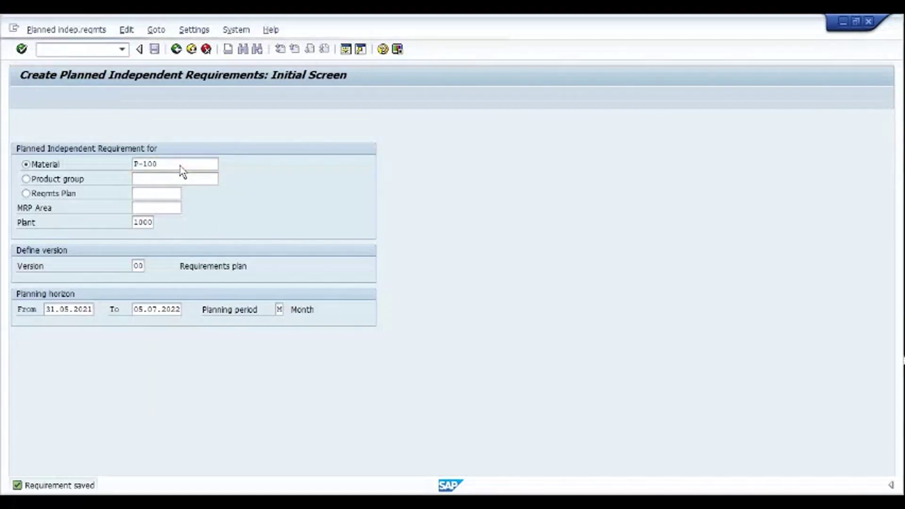
{"action": "key", "text": "Return"}
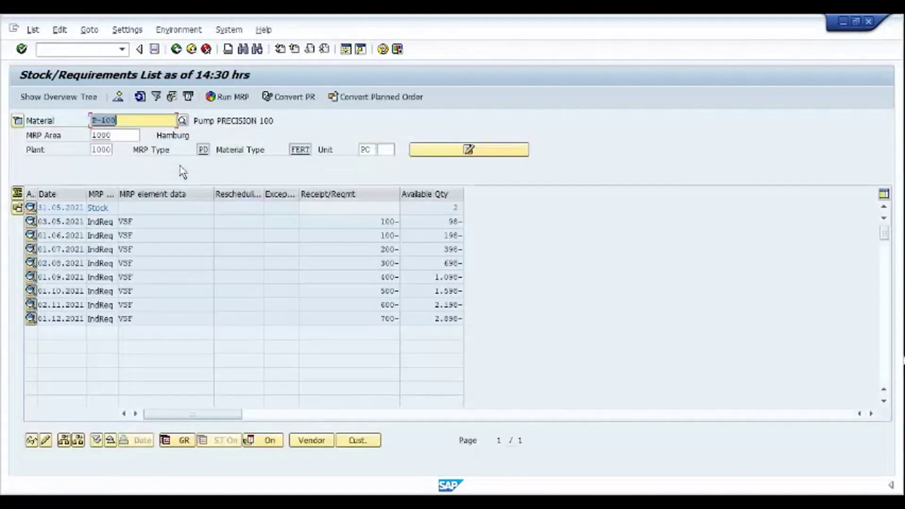
Examine the monthly independent requirement rows in the P-100 stock/requirements list.
{"action": "left_click", "coordinate": [177, 227]}
{"action": "key", "text": "Down"}
{"action": "key", "text": "Down"}
{"action": "key", "text": "Down"}
{"action": "key", "text": "Down"}
{"action": "key", "text": "Down"}
{"action": "key", "text": "Down"}
{"action": "key", "text": "Down"}
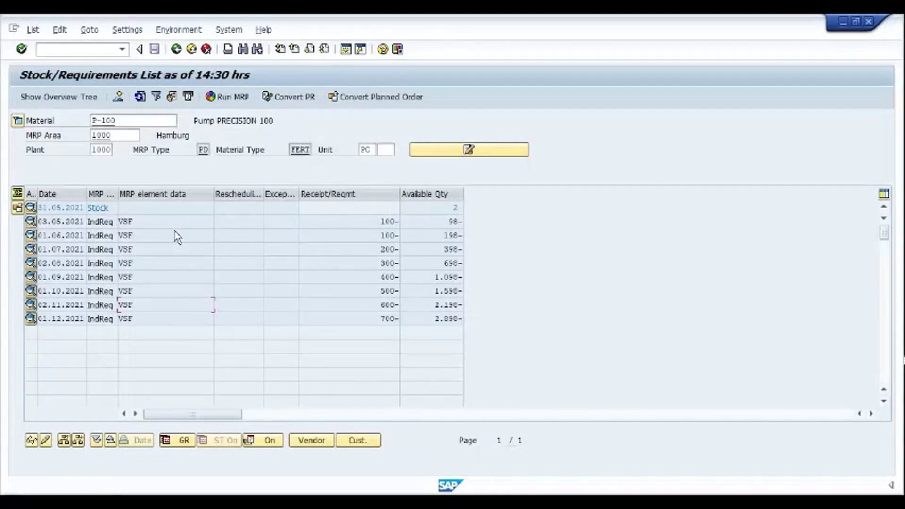
Execute single-item, multi-level MRP for P-100 with the proposed parameters, then return to the stock/requirements list and refresh it.
{"action": "left_click", "coordinate": [229, 98]}
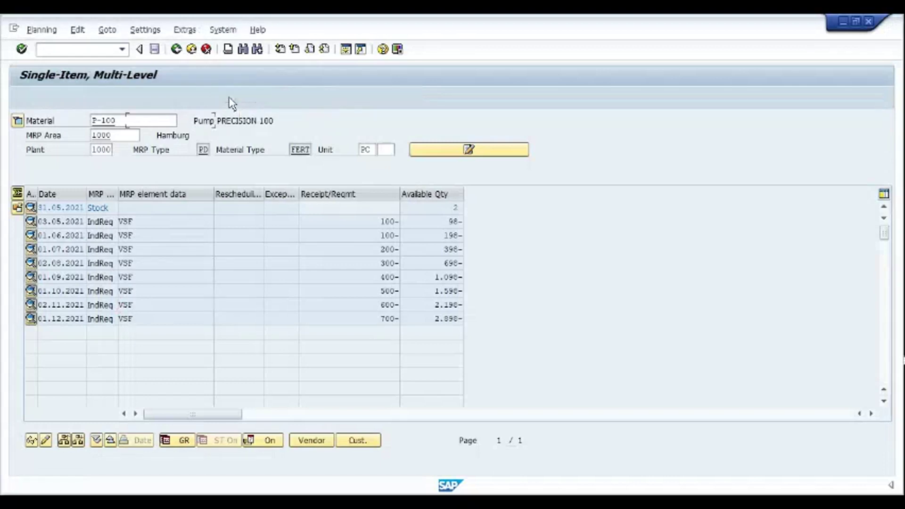
{"action": "key", "text": "Return"}
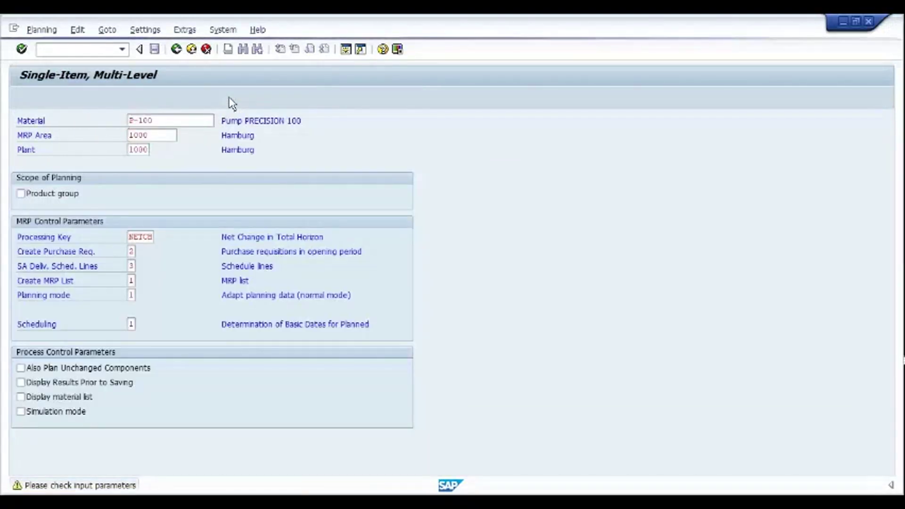
{"action": "key", "text": "Return"}
{"action": "left_click", "coordinate": [176, 49]}
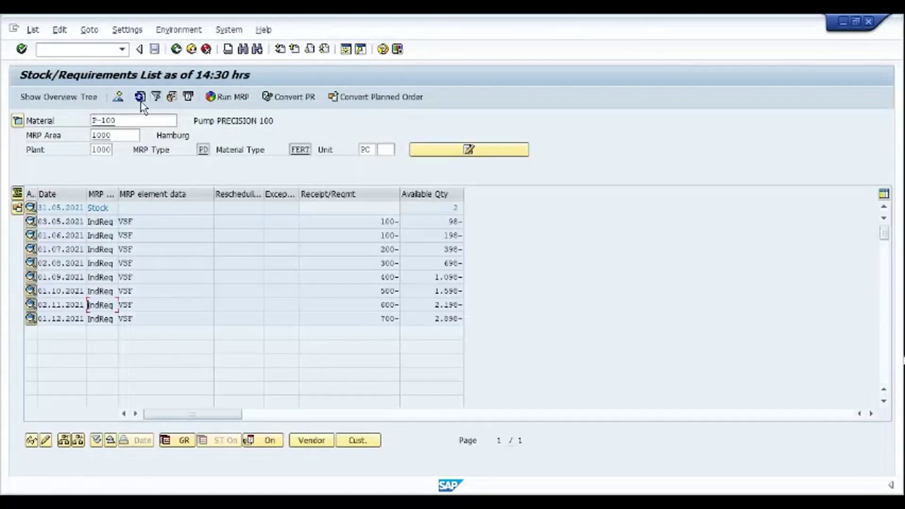
{"action": "left_click", "coordinate": [140, 97]}
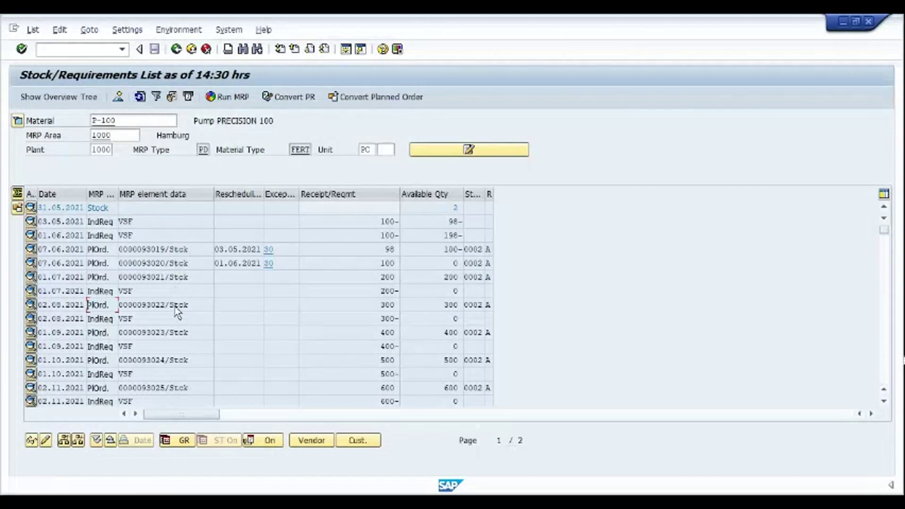
View the additional data of the first planned order, the one for 98 pieces, and close it.
{"action": "double_click", "coordinate": [147, 252]}
{"action": "left_click_drag", "start_coordinate": [157, 257], "coordinate": [347, 260]}
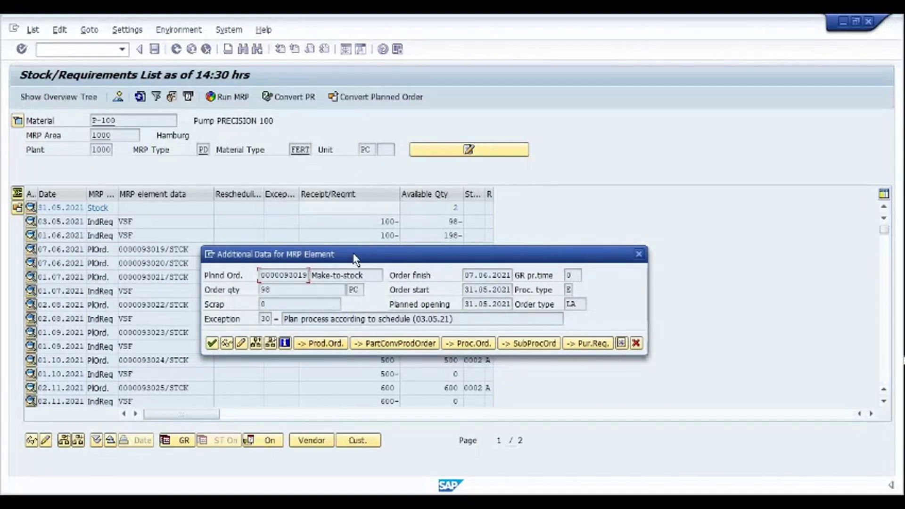
{"action": "key", "text": "Escape"}
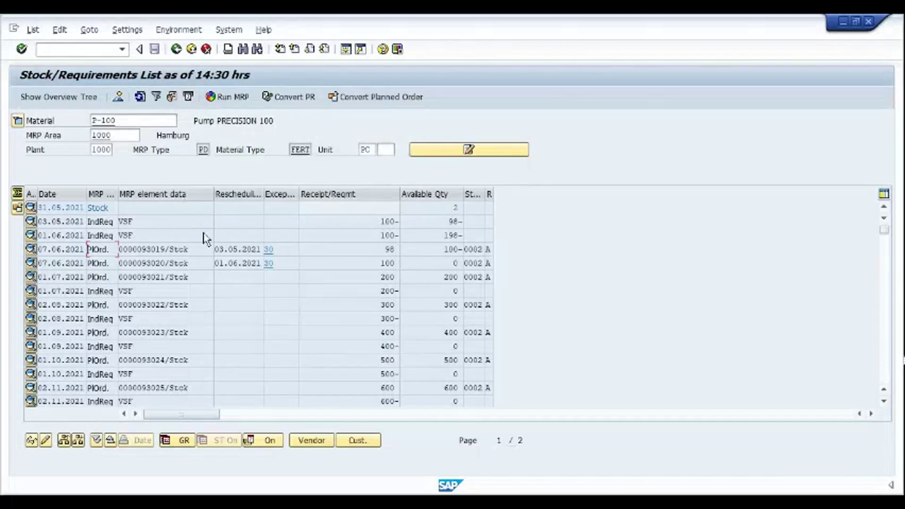
Open the collective conversion of planned orders from the stock/requirements list.
{"action": "left_click", "coordinate": [381, 98]}
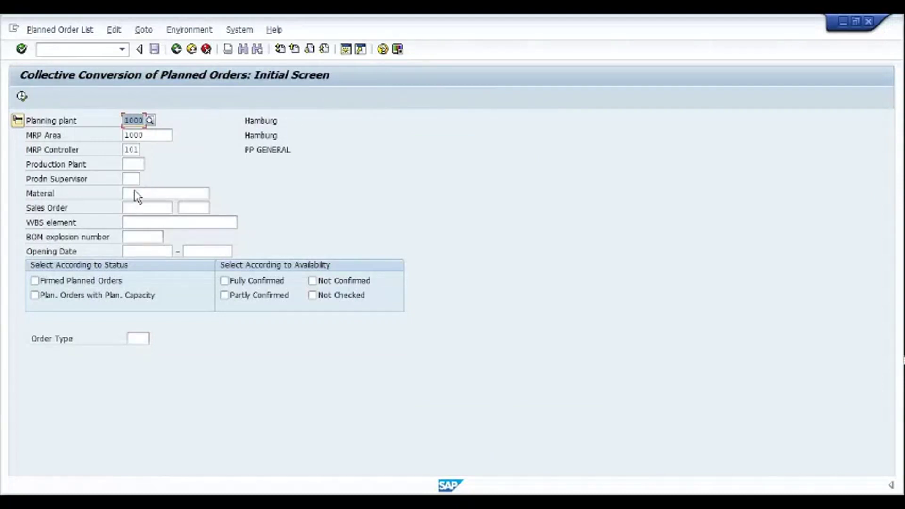
{"action": "left_click", "coordinate": [136, 194]}
{"action": "type", "text": "P-100"}
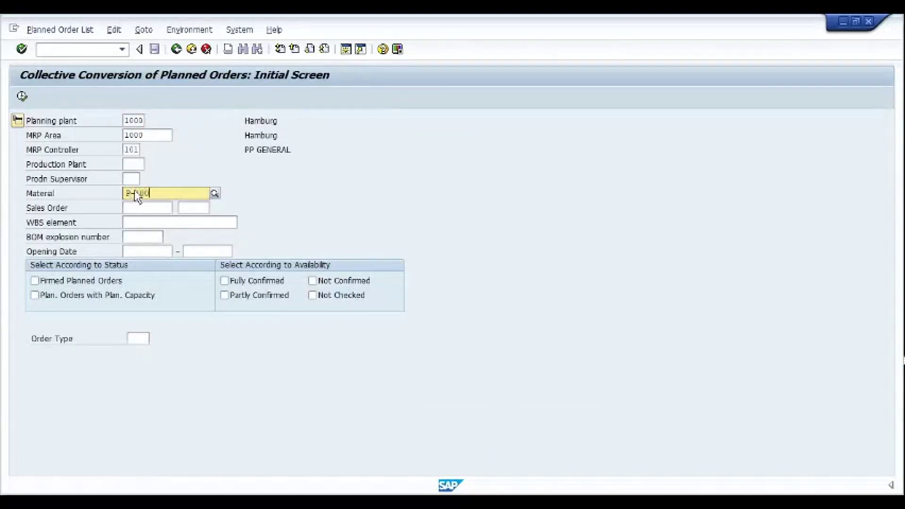
{"action": "key", "text": "BackSpace"}
{"action": "key", "text": "BackSpace"}
{"action": "key", "text": "BackSpace"}
{"action": "key", "text": "BackSpace"}
{"action": "key", "text": "BackSpace"}
{"action": "key", "text": "BackSpace"}
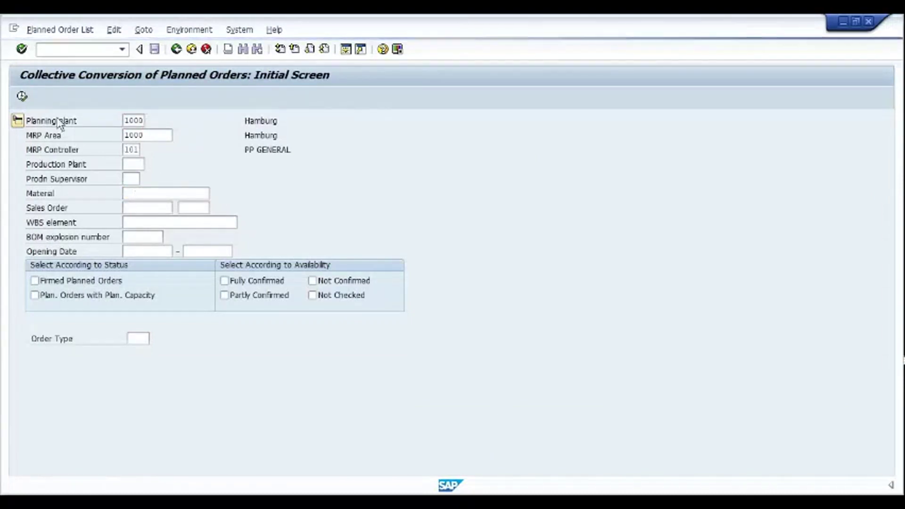
Restrict the collective conversion to material P-100 and list its planned orders.
{"action": "left_click", "coordinate": [157, 195]}
{"action": "type", "text": "P-100"}
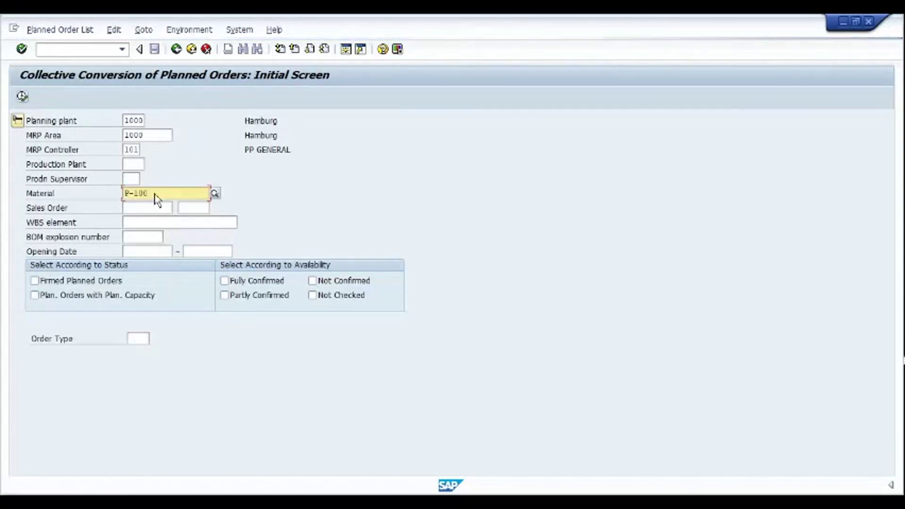
{"action": "left_click", "coordinate": [23, 96]}
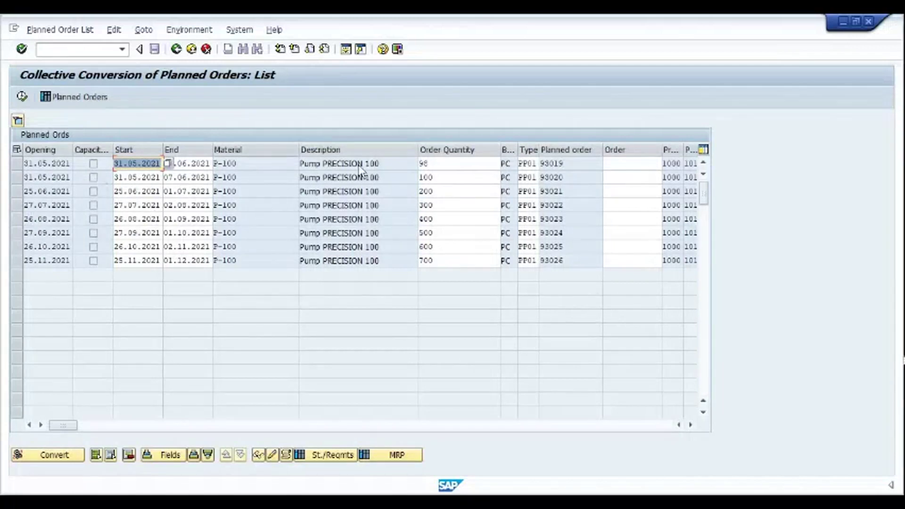
{"action": "left_click", "coordinate": [587, 190]}
{"action": "left_click", "coordinate": [579, 246]}
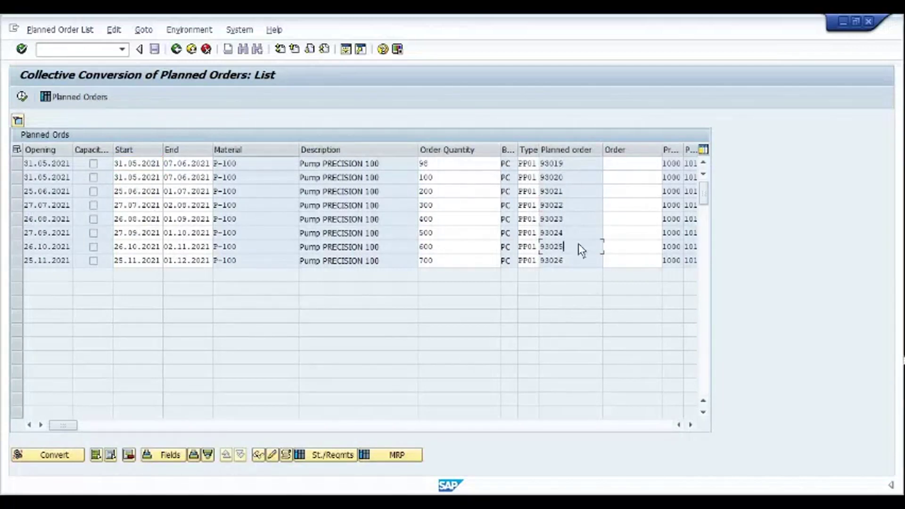
{"action": "left_click", "coordinate": [18, 165]}
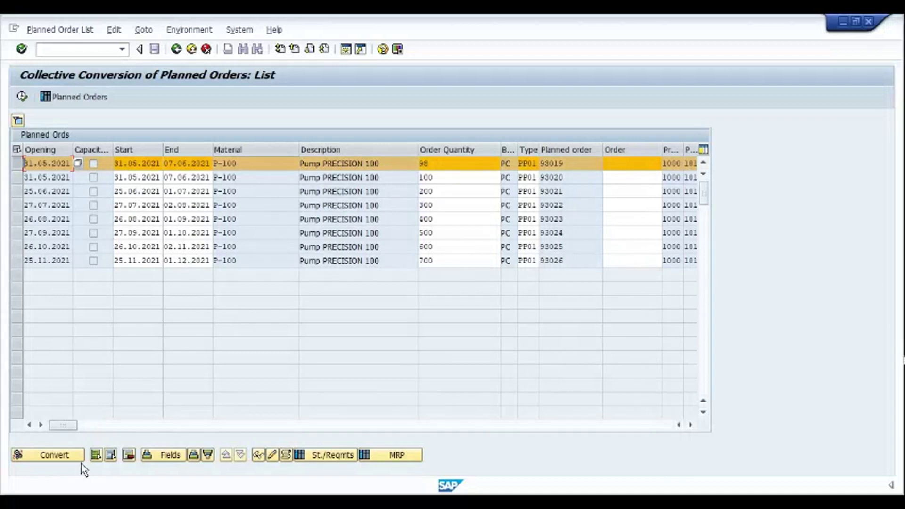
{"action": "left_click", "coordinate": [96, 455]}
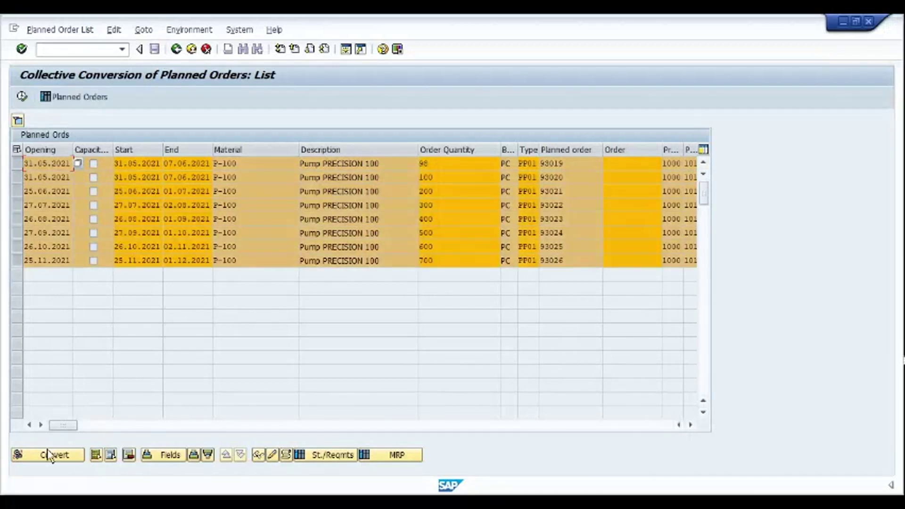
{"action": "left_click", "coordinate": [128, 457]}
Convert only the first planned order, for 98 pieces, into a production order and save it despite the cost calculation error.
{"action": "left_click", "coordinate": [17, 165]}
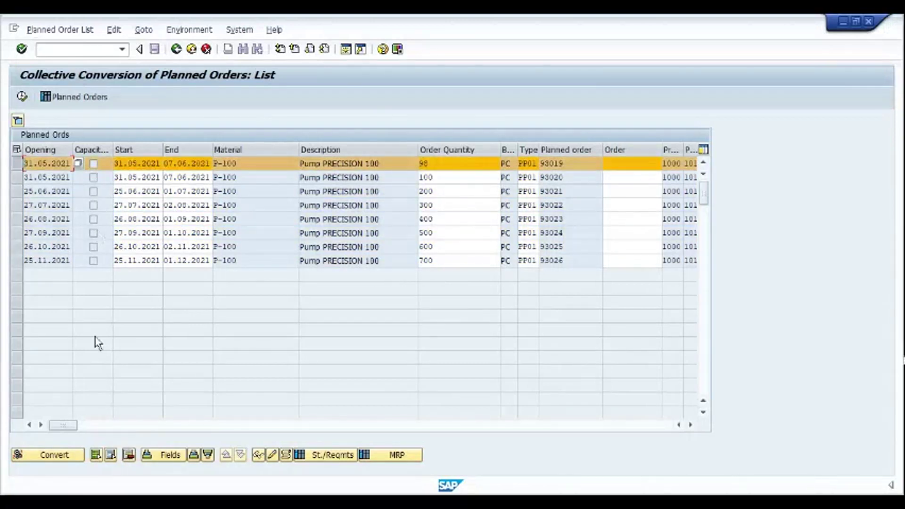
{"action": "left_click", "coordinate": [63, 457]}
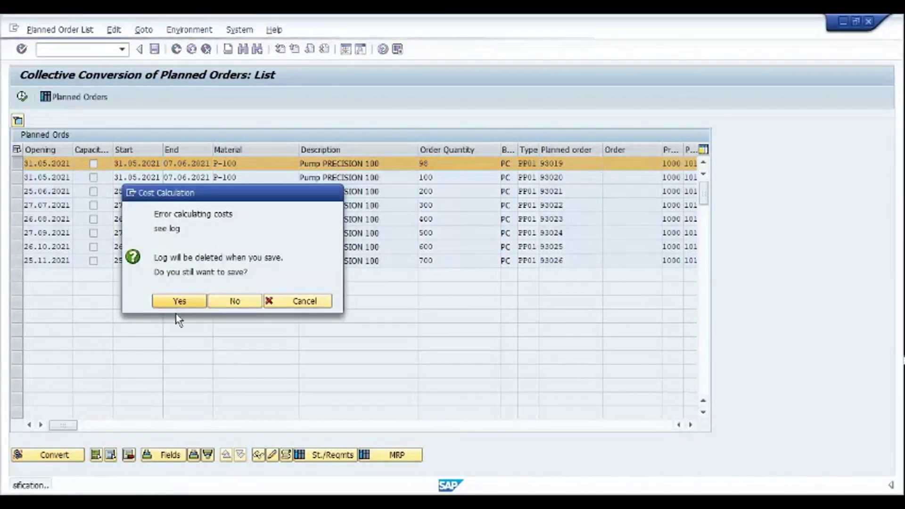
{"action": "left_click", "coordinate": [177, 303]}
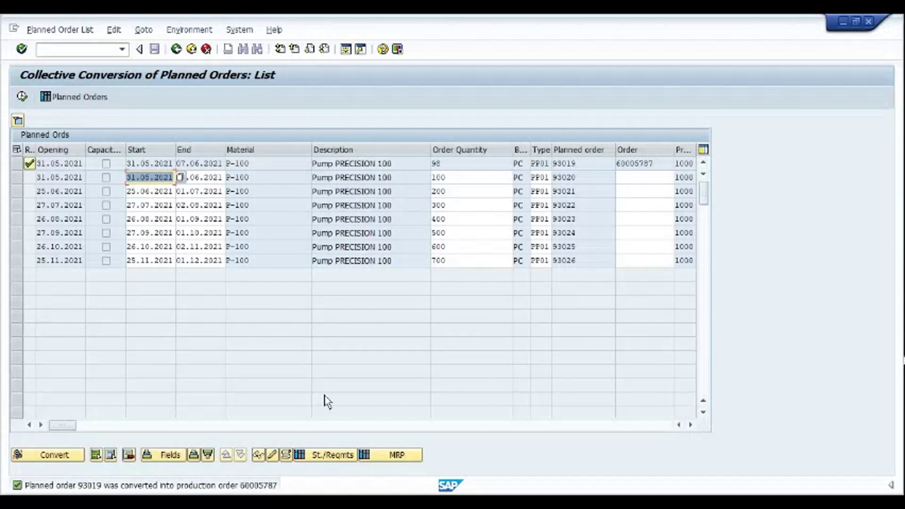
Check the new production order in the conversion list, then find it in the refreshed P-100 stock/requirements list.
{"action": "left_click_drag", "start_coordinate": [656, 164], "coordinate": [612, 170]}
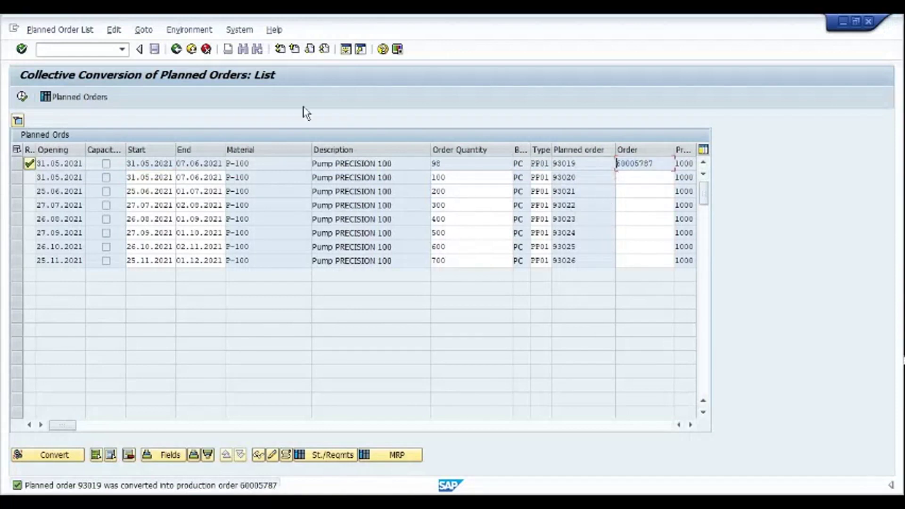
{"action": "left_click", "coordinate": [177, 49]}
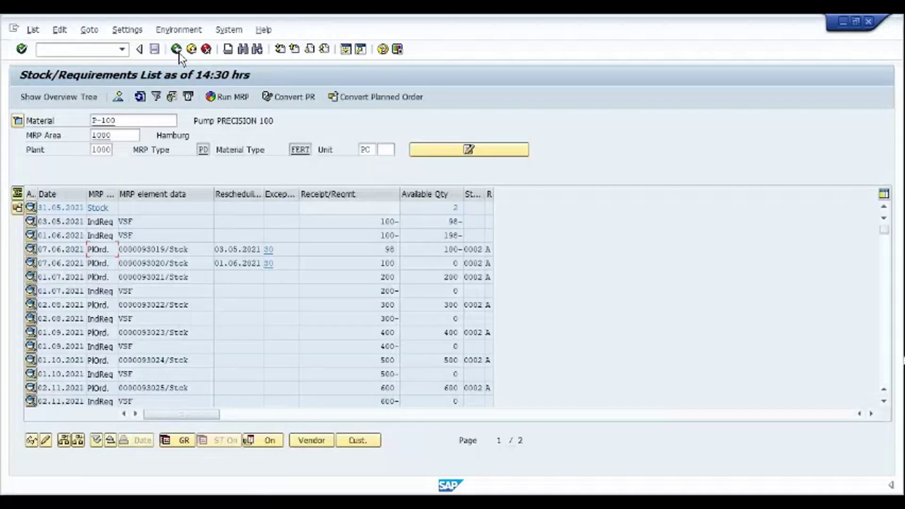
{"action": "left_click", "coordinate": [140, 97]}
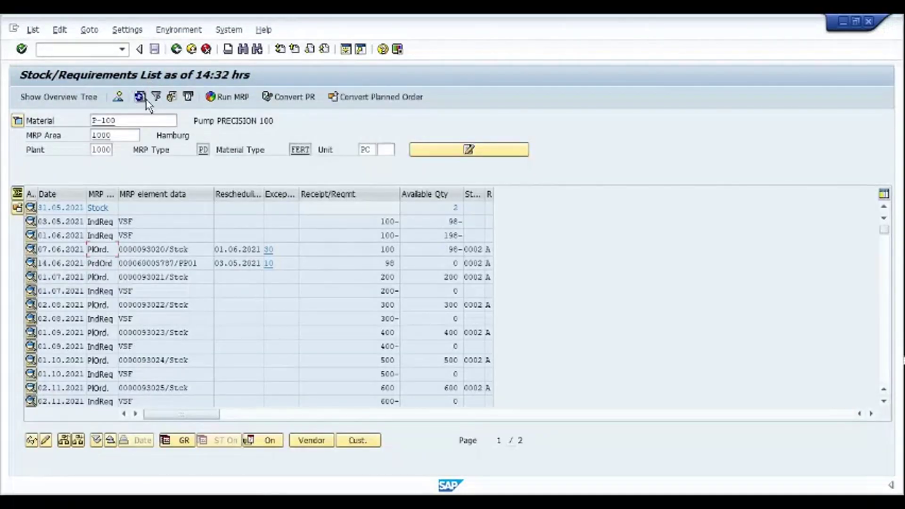
{"action": "left_click_drag", "start_coordinate": [174, 266], "coordinate": [120, 267]}
{"action": "left_click", "coordinate": [121, 268]}
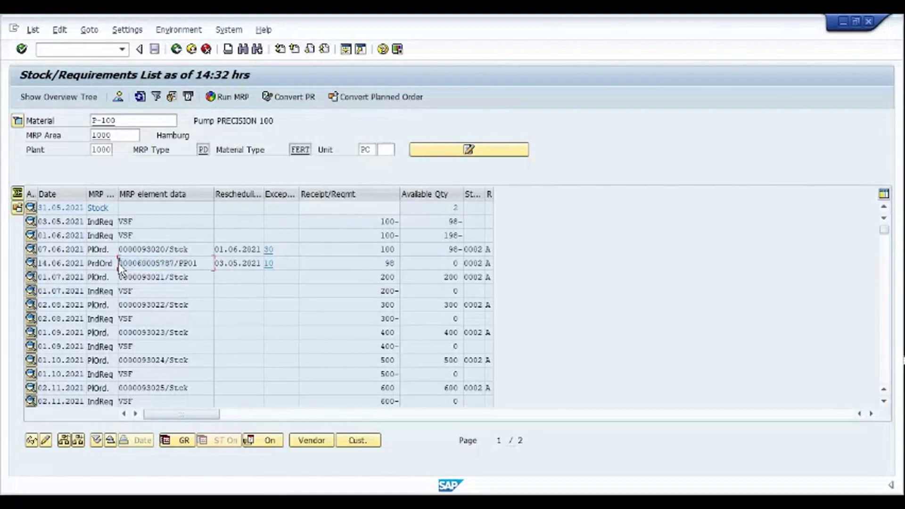
Open the P-100 production order in change mode from the stock/requirements list and display its component overview.
{"action": "double_click", "coordinate": [156, 269]}
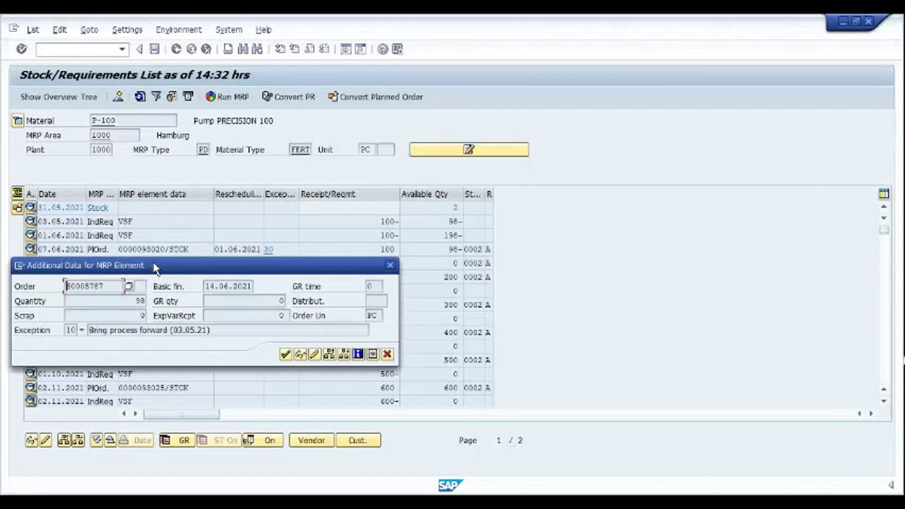
{"action": "left_click", "coordinate": [318, 357]}
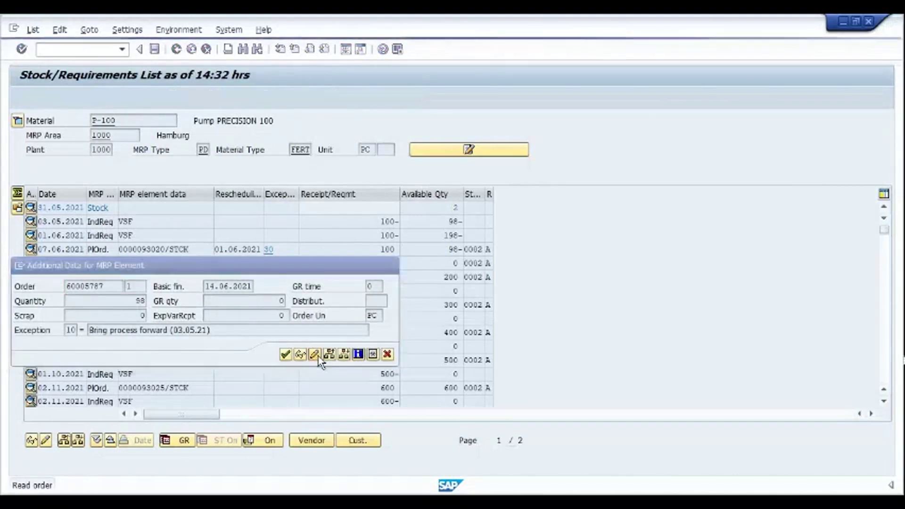
{"action": "left_click", "coordinate": [248, 98]}
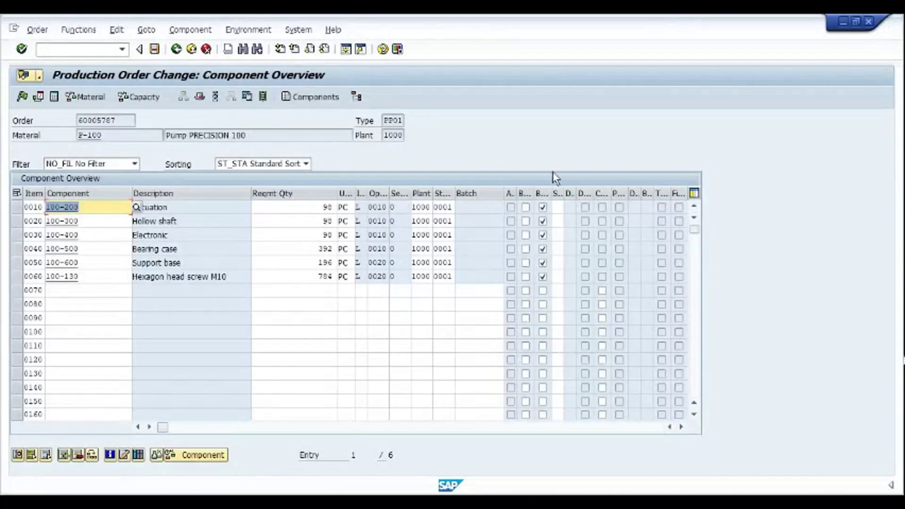
Widen the Backflush column and clear the backflush setting for all six components of the production order.
{"action": "left_click_drag", "start_coordinate": [556, 193], "coordinate": [593, 198]}
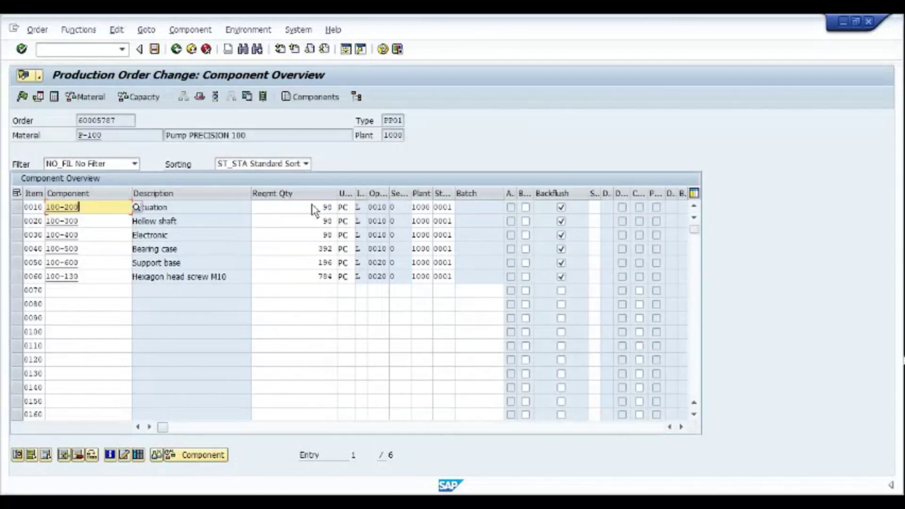
{"action": "left_click", "coordinate": [561, 207]}
{"action": "left_click", "coordinate": [561, 208]}
{"action": "left_click", "coordinate": [561, 221]}
{"action": "left_click", "coordinate": [561, 248]}
{"action": "left_click", "coordinate": [561, 262]}
{"action": "left_click", "coordinate": [561, 277]}
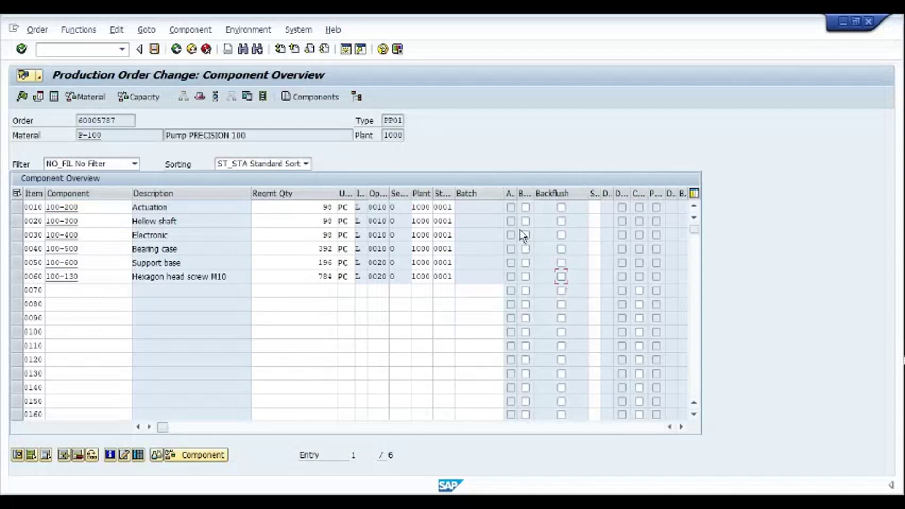
View the order's operation overview, then return to the header and change the user status to APPR.
{"action": "left_click", "coordinate": [215, 98]}
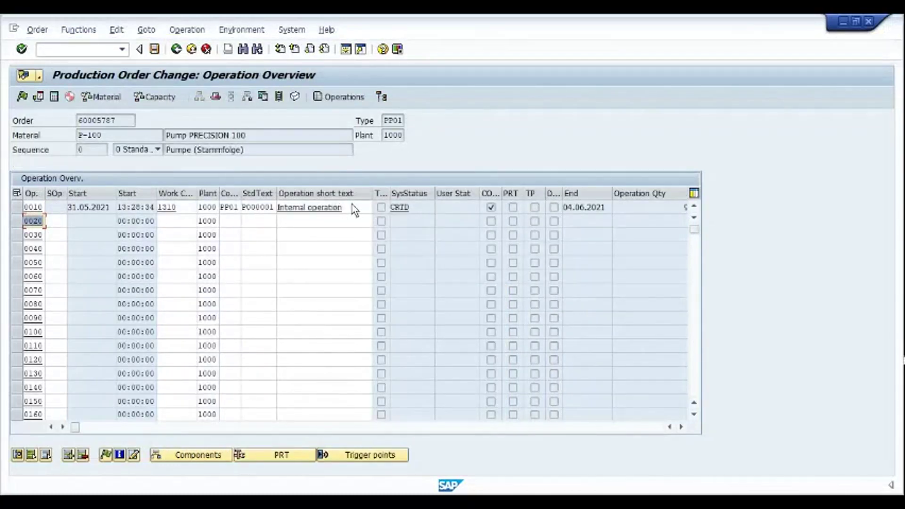
{"action": "left_click", "coordinate": [213, 96]}
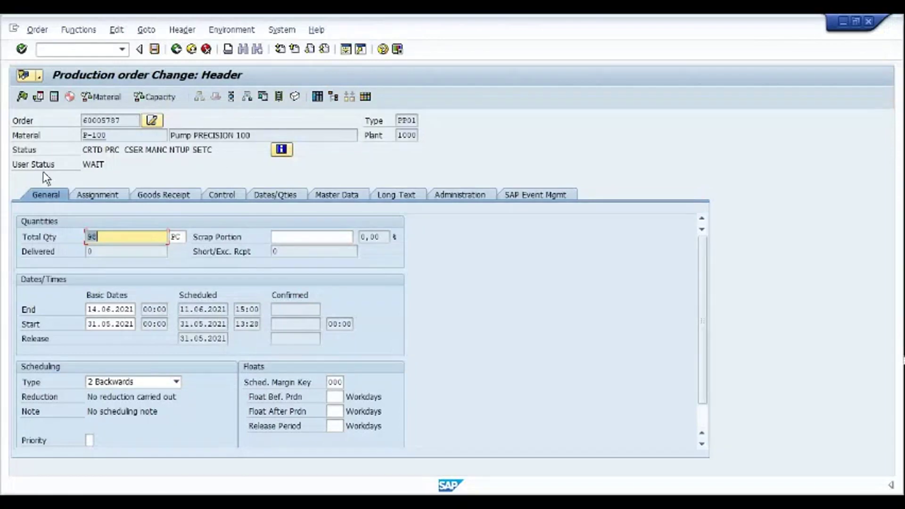
{"action": "left_click", "coordinate": [280, 154]}
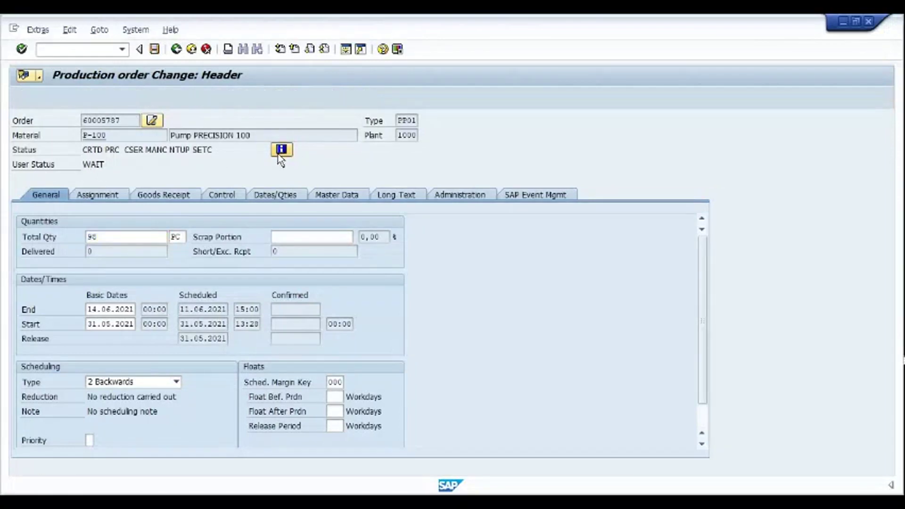
{"action": "left_click", "coordinate": [207, 249]}
{"action": "key", "text": "F3"}
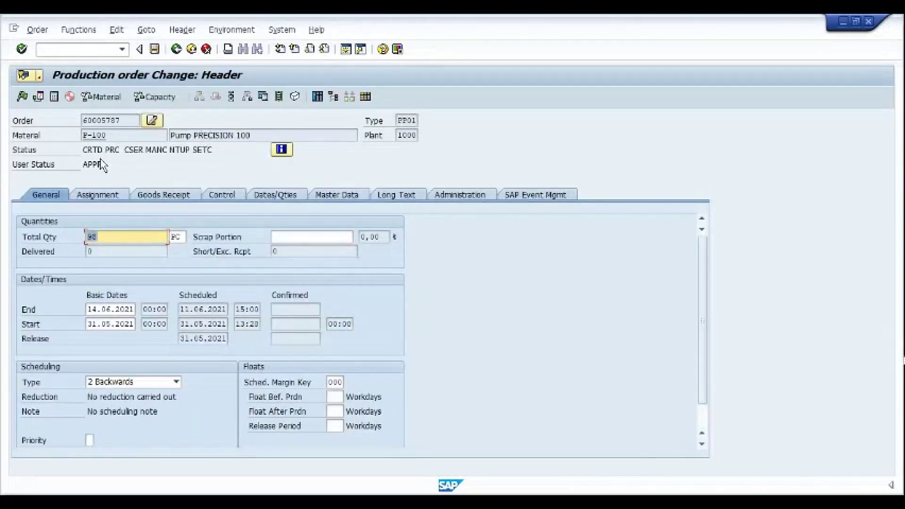
Check the production order's material availability and release the order.
{"action": "left_click", "coordinate": [106, 97]}
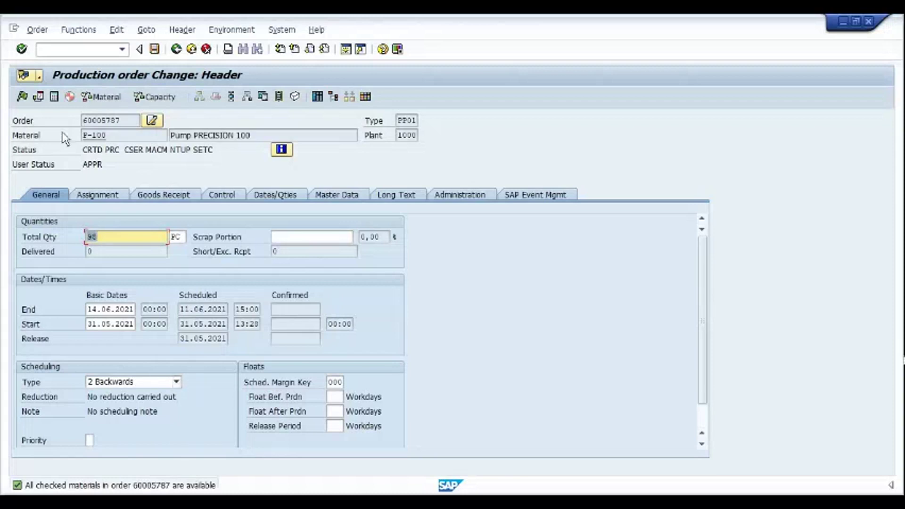
{"action": "left_click", "coordinate": [22, 97]}
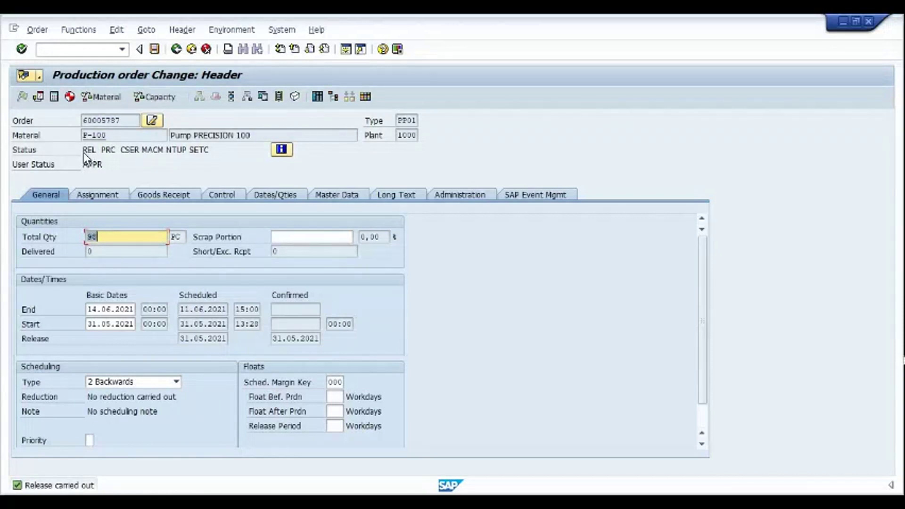
{"action": "left_click_drag", "start_coordinate": [84, 156], "coordinate": [98, 157]}
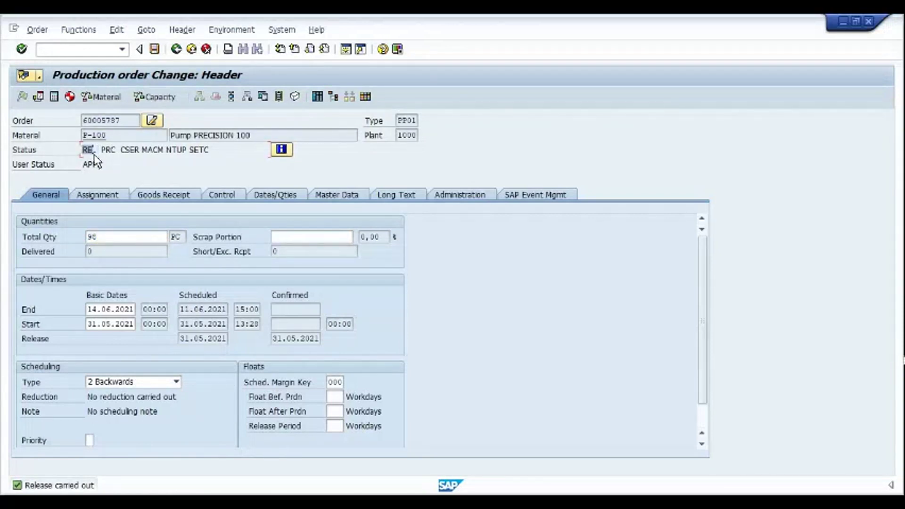
{"action": "left_click", "coordinate": [99, 157]}
Save the released production order and refresh the P-100 stock/requirements list.
{"action": "left_click", "coordinate": [155, 49]}
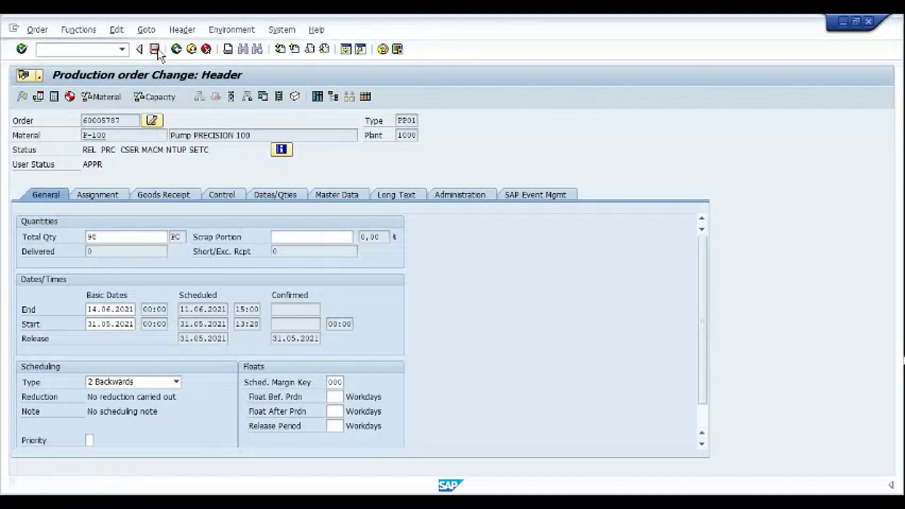
{"action": "left_click", "coordinate": [185, 315]}
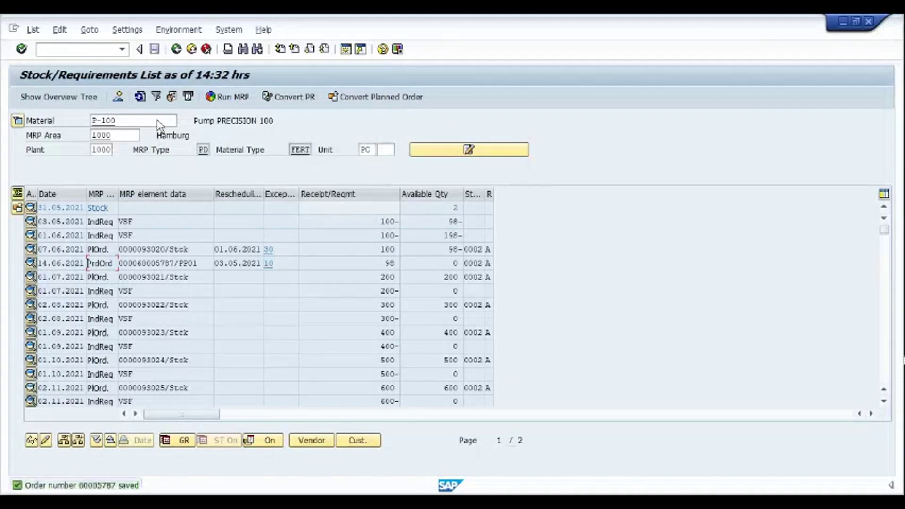
{"action": "left_click", "coordinate": [140, 98]}
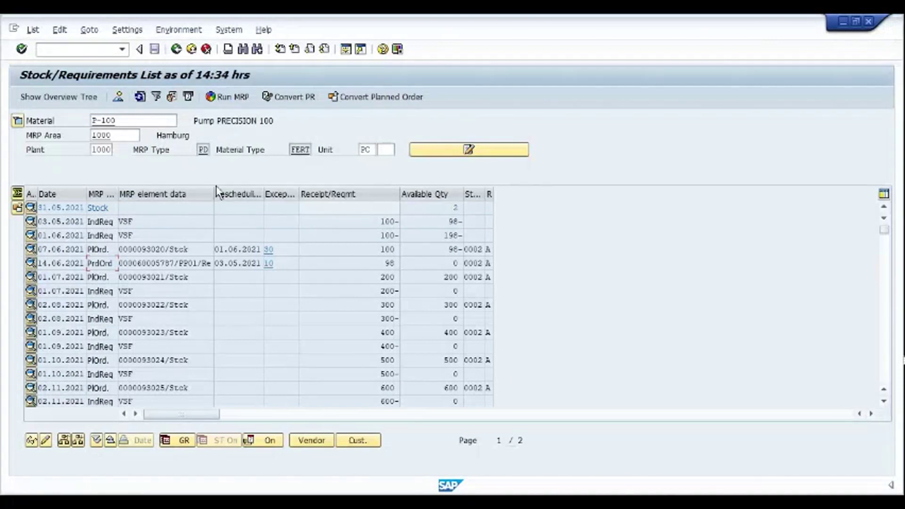
Widen the MRP element data column and examine the production order's release indicator.
{"action": "left_click_drag", "start_coordinate": [215, 197], "coordinate": [256, 200]}
{"action": "left_click_drag", "start_coordinate": [218, 261], "coordinate": [206, 272]}
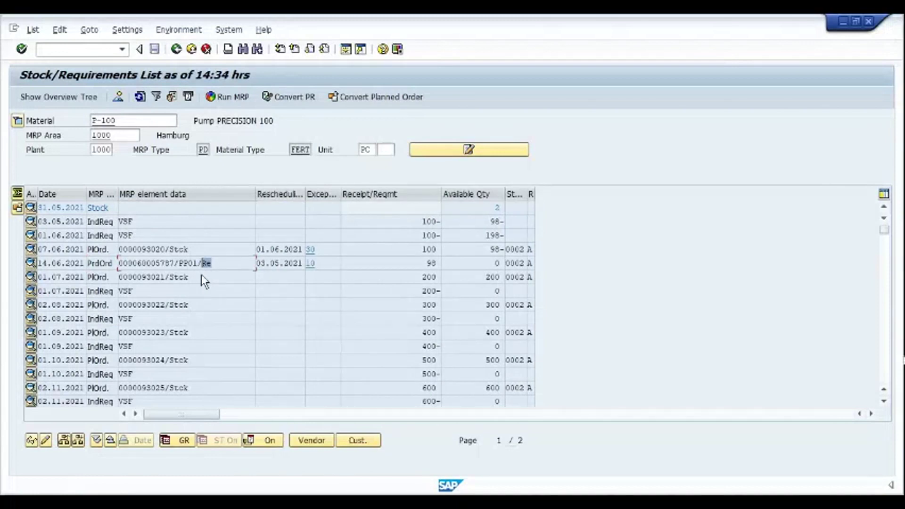
{"action": "left_click", "coordinate": [204, 281]}
{"action": "left_click_drag", "start_coordinate": [224, 267], "coordinate": [119, 265]}
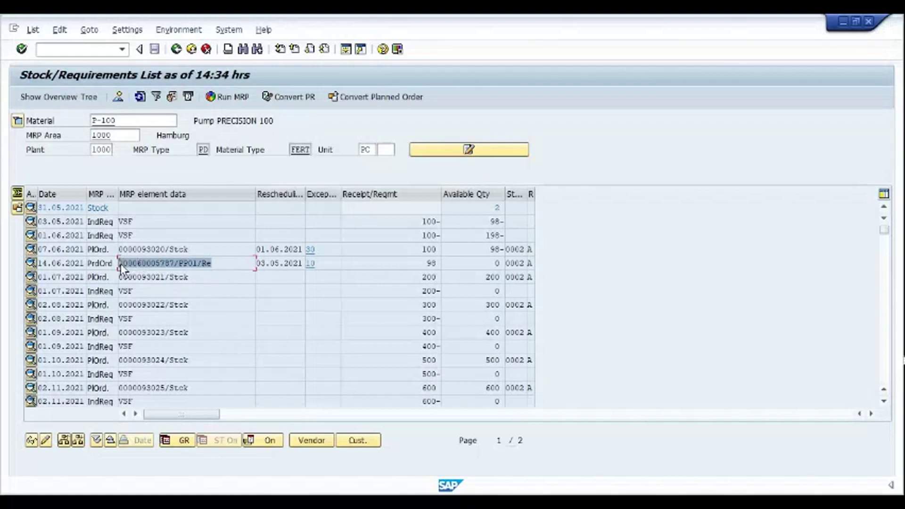
{"action": "left_click", "coordinate": [122, 268]}
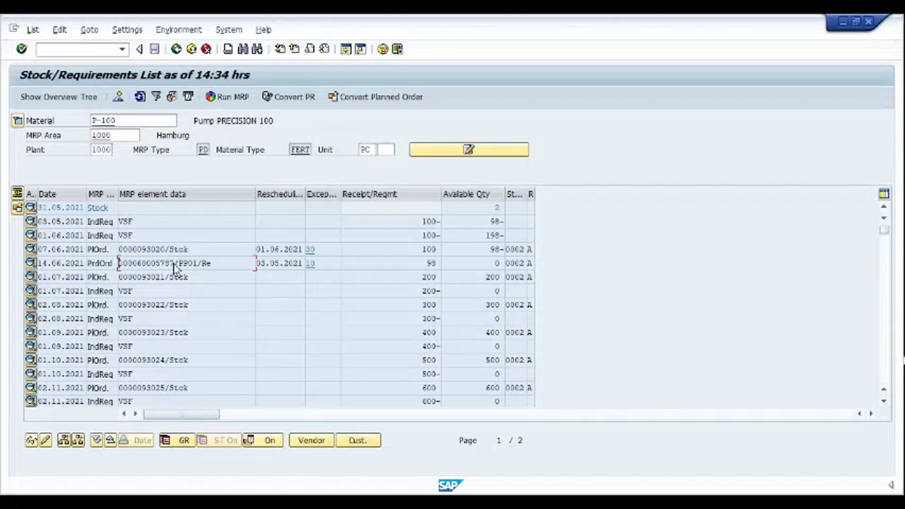
Copy the production order number from the list and open the goods movement transaction MIGO in a new session.
{"action": "left_click_drag", "start_coordinate": [173, 266], "coordinate": [148, 266]}
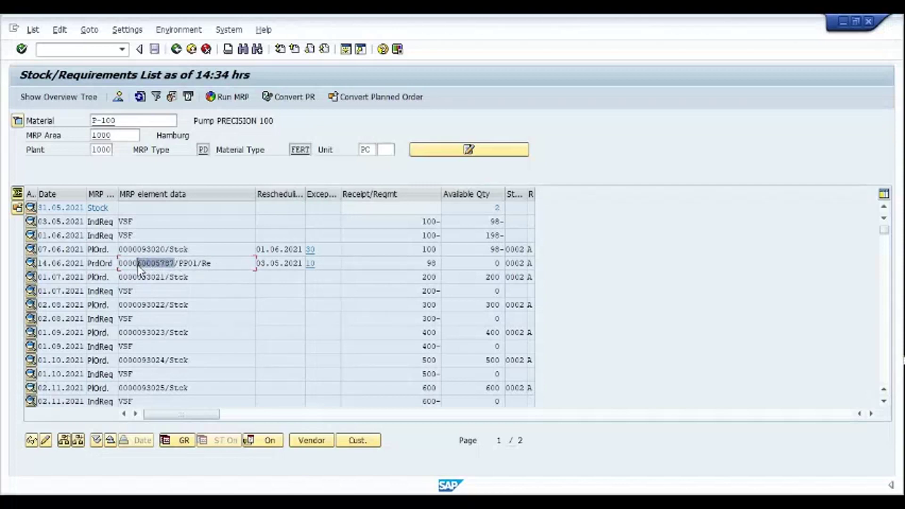
{"action": "left_click", "coordinate": [137, 265]}
{"action": "type", "text": "/nmd04"}
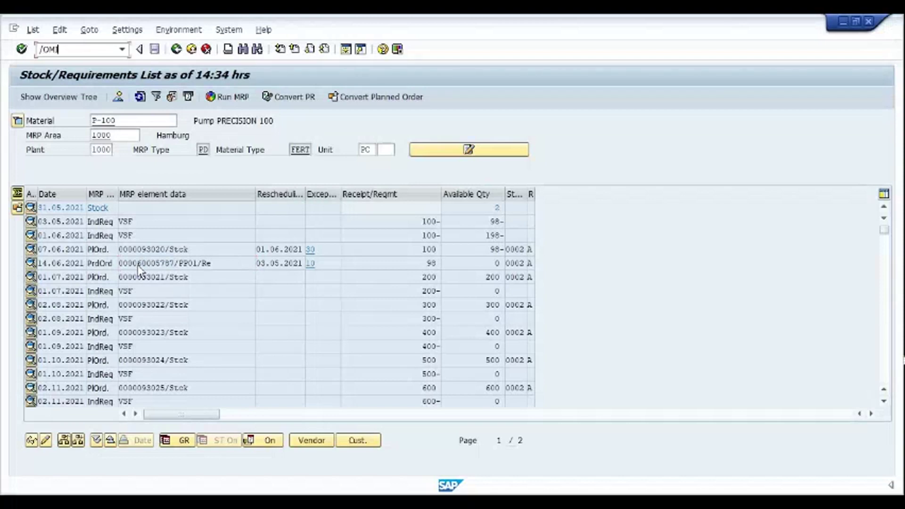
{"action": "key", "text": "Return"}
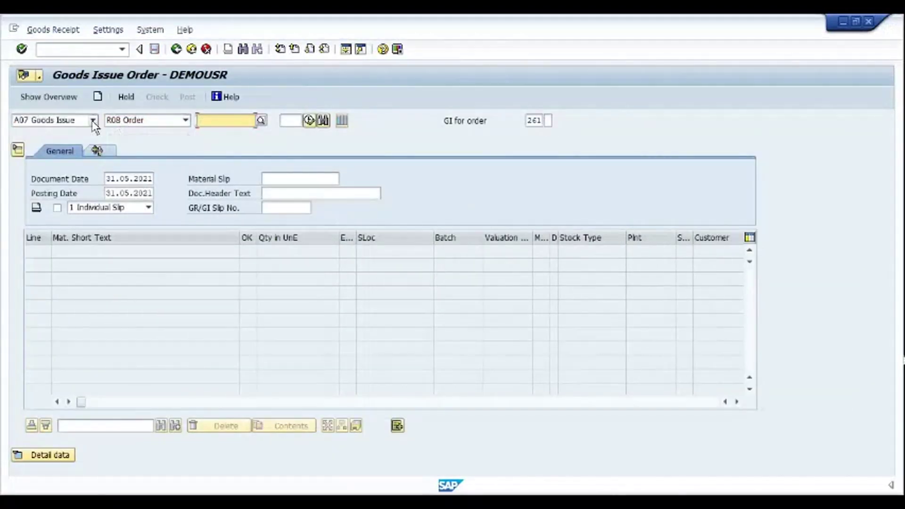
Load the production order's components for a goods issue (A07) with reference to an order (R08).
{"action": "left_click", "coordinate": [184, 121]}
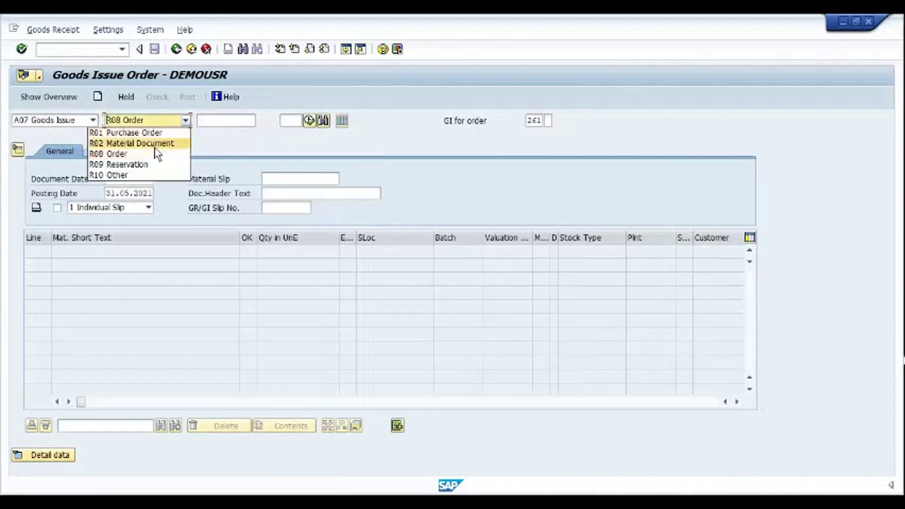
{"action": "left_click", "coordinate": [128, 157]}
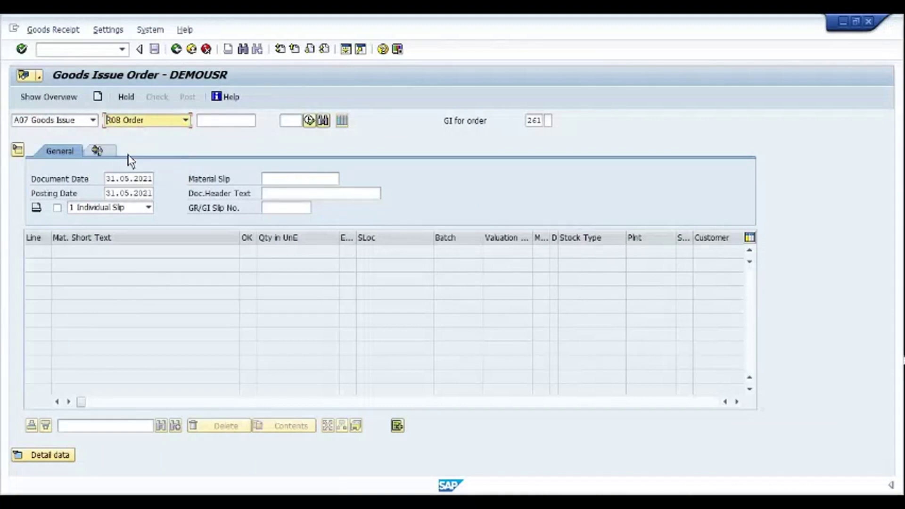
{"action": "left_click", "coordinate": [230, 126]}
{"action": "type", "text": "60005747"}
{"action": "key", "text": "Return"}
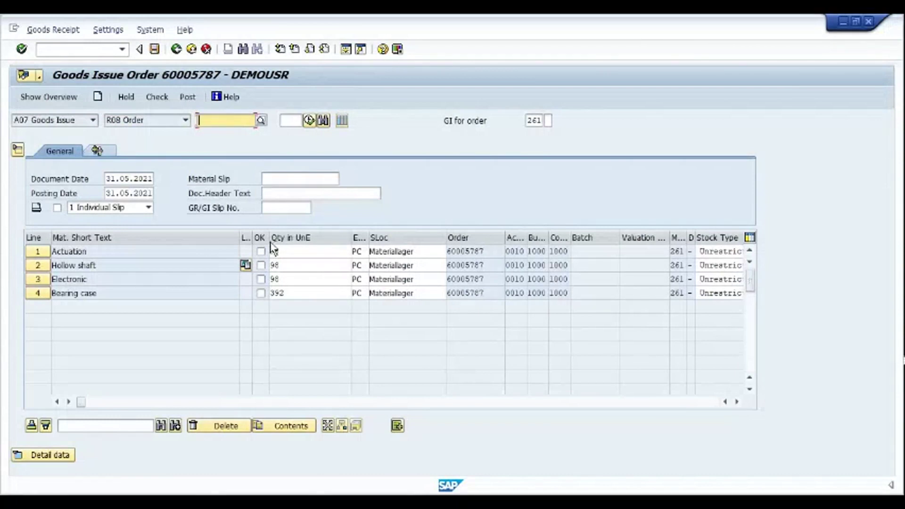
Mark all four component items as OK, then check and post the goods issue.
{"action": "left_click_drag", "start_coordinate": [270, 237], "coordinate": [279, 238]}
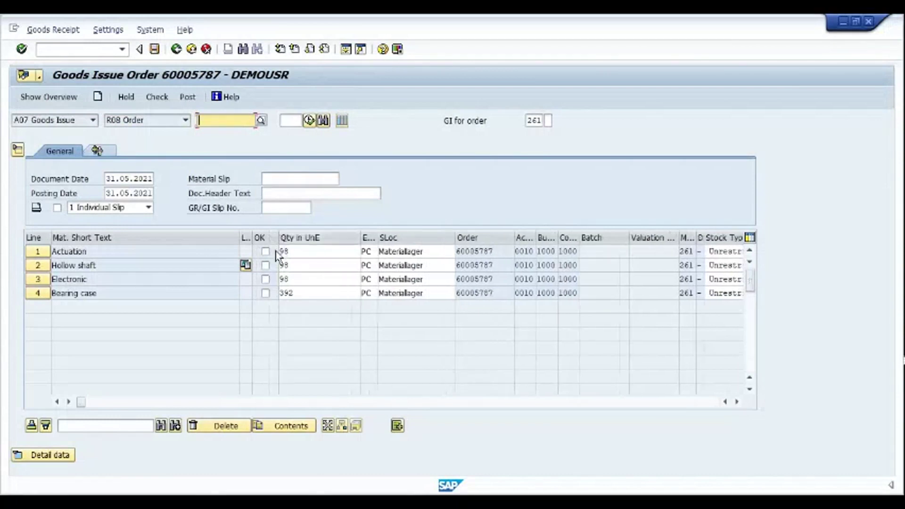
{"action": "left_click", "coordinate": [266, 252]}
{"action": "left_click", "coordinate": [266, 265]}
{"action": "left_click", "coordinate": [265, 279]}
{"action": "left_click", "coordinate": [266, 293]}
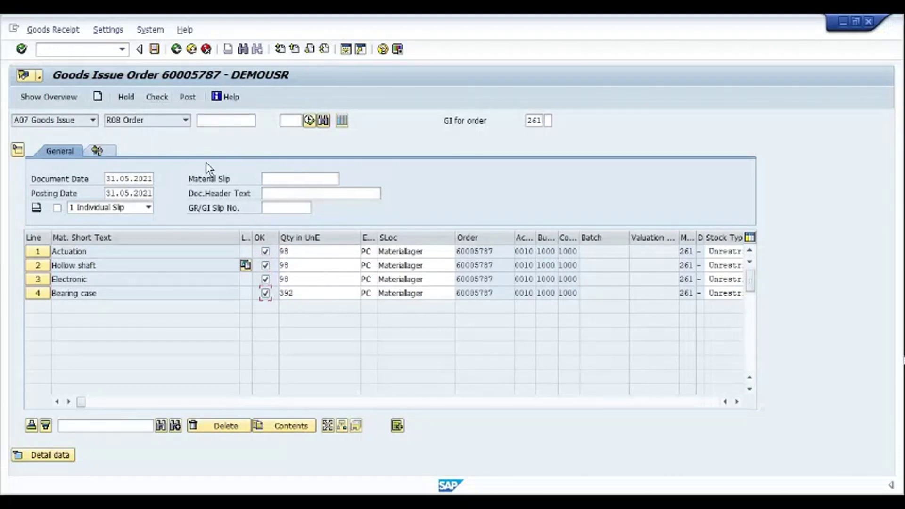
{"action": "key", "text": "F7"}
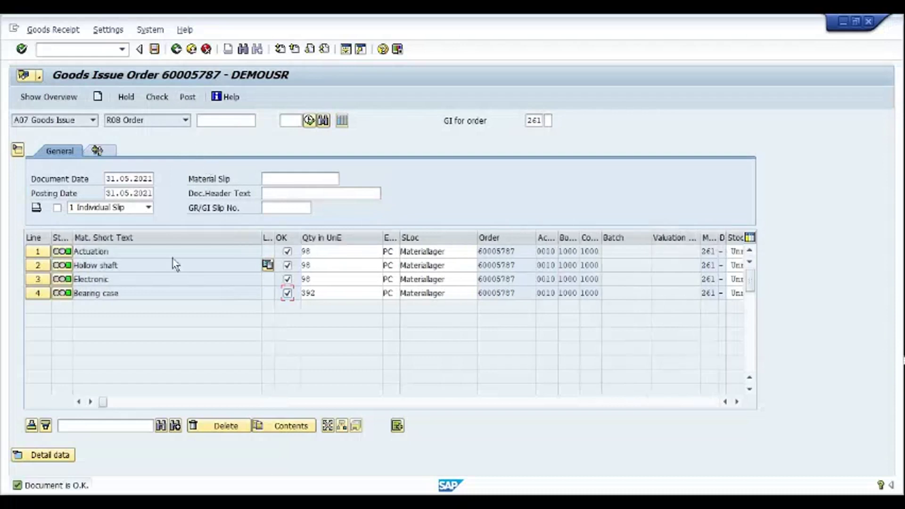
{"action": "left_click", "coordinate": [193, 101]}
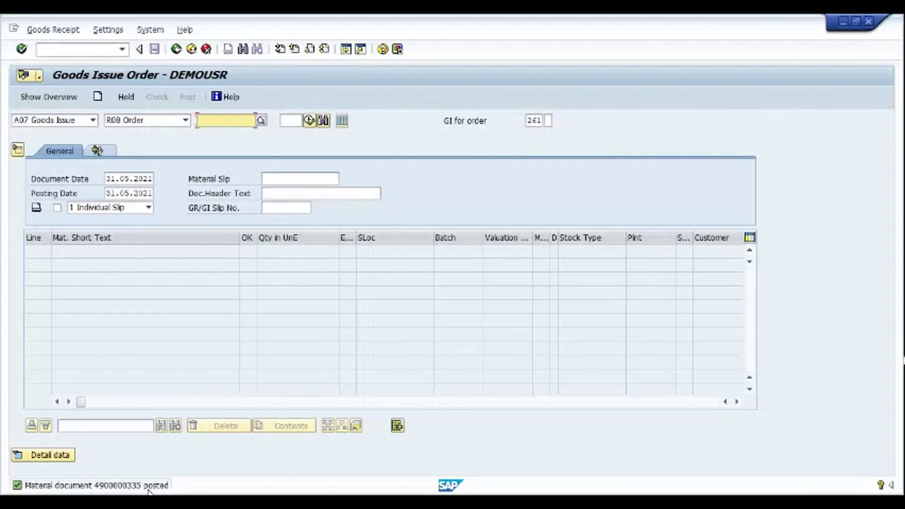
Open the time ticket confirmation for production orders with transaction CO11N.
{"action": "key", "text": "ctrl+slash"}
{"action": "type", "text": "/NCO11"}
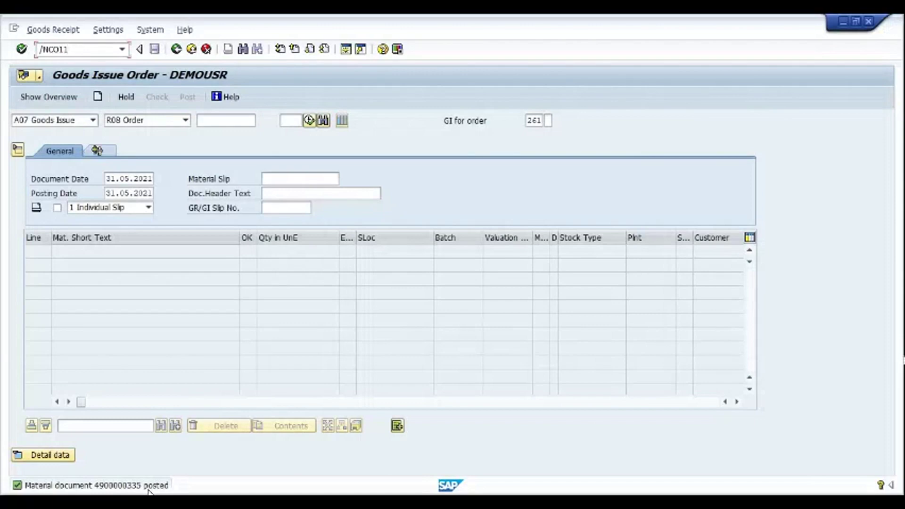
{"action": "type", "text": "N"}
{"action": "key", "text": "Return"}
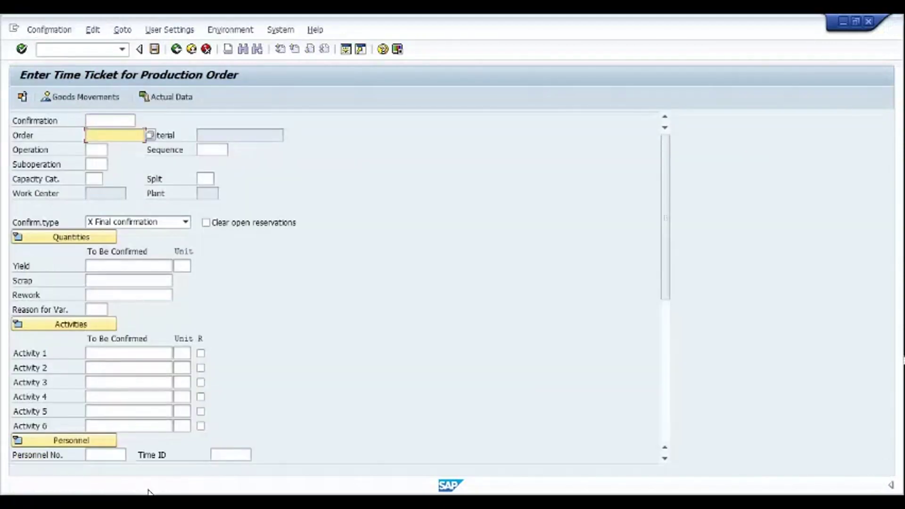
Copy the production order number from the stock/requirements list and load that order in the time ticket confirmation.
{"action": "left_click", "coordinate": [149, 494]}
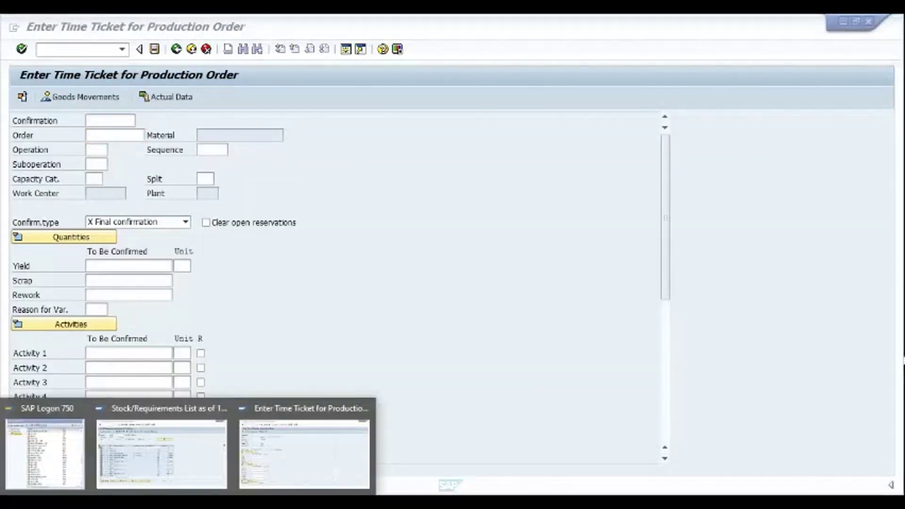
{"action": "left_click", "coordinate": [189, 461]}
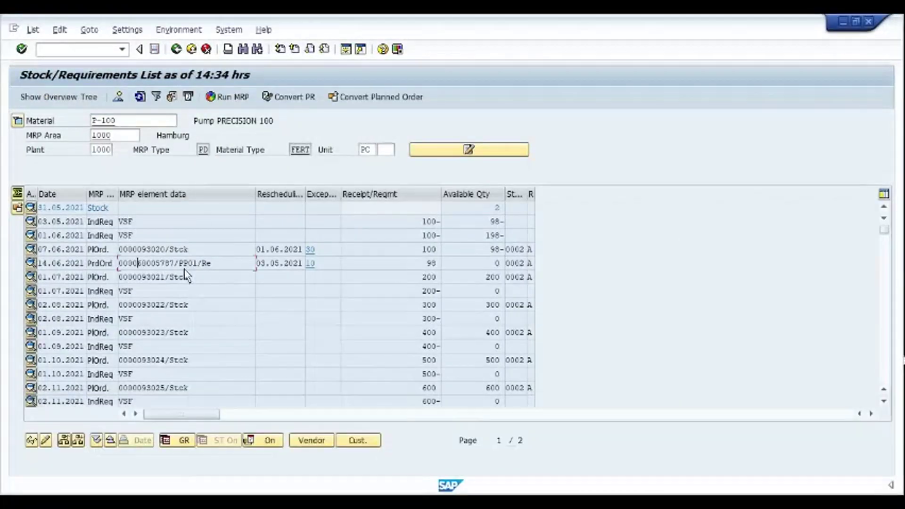
{"action": "left_click_drag", "start_coordinate": [179, 268], "coordinate": [137, 267]}
{"action": "key", "text": "ctrl+c"}
{"action": "left_click", "coordinate": [137, 267]}
{"action": "key", "text": "alt+Tab"}
{"action": "key", "text": "ctrl+v"}
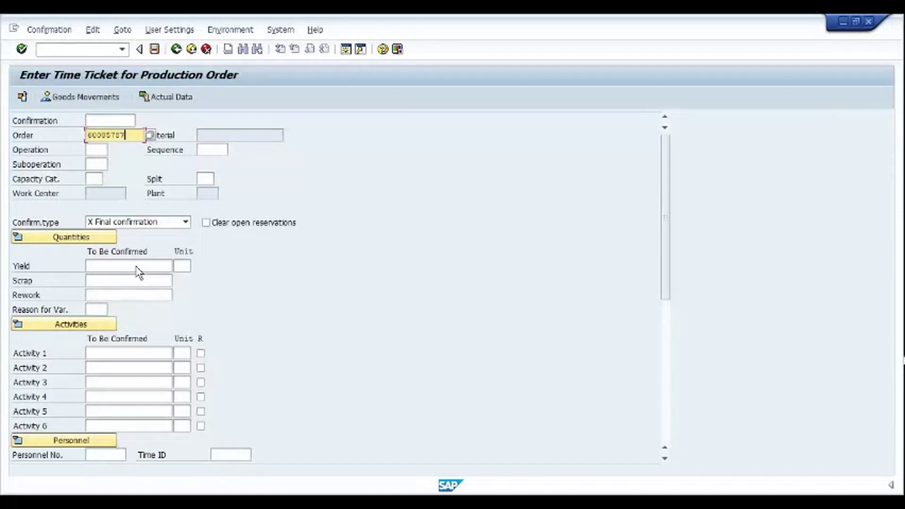
{"action": "key", "text": "Return"}
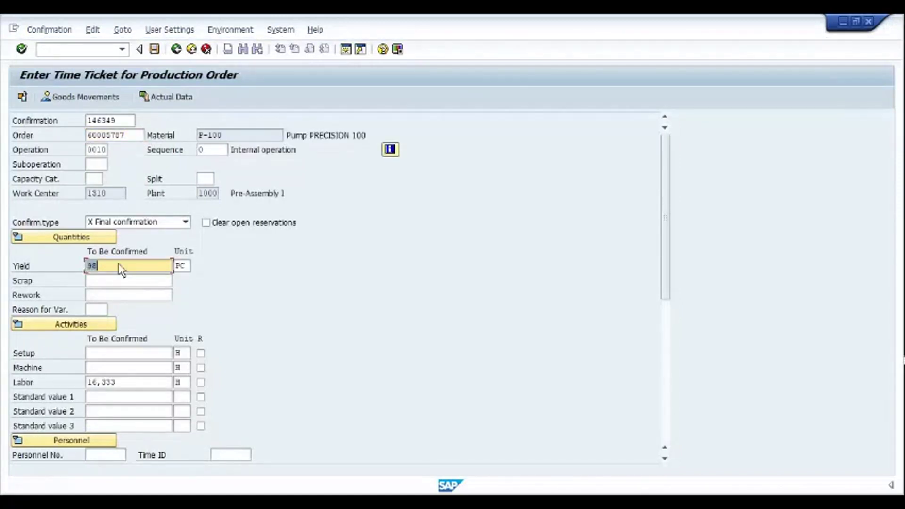
Display the production order for P-100 from its entry in the stock/requirements list.
{"action": "key", "text": "alt+Tab"}
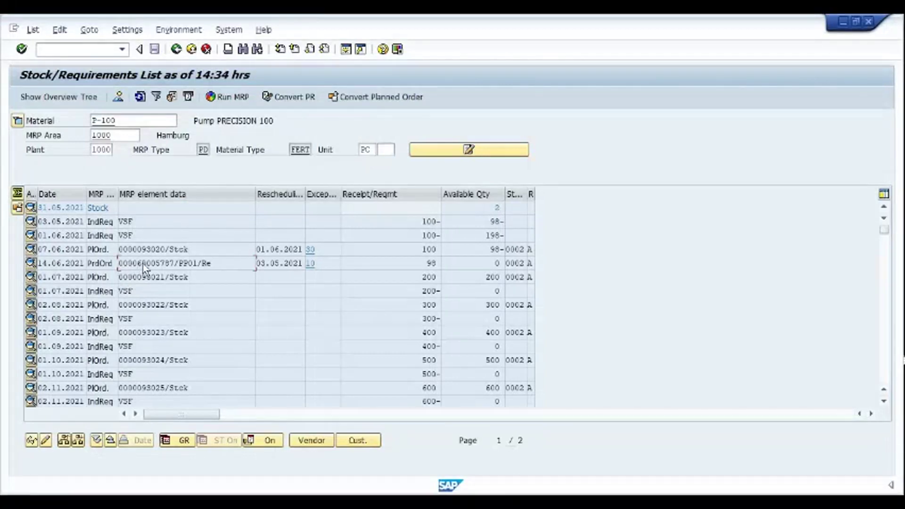
{"action": "double_click", "coordinate": [143, 264]}
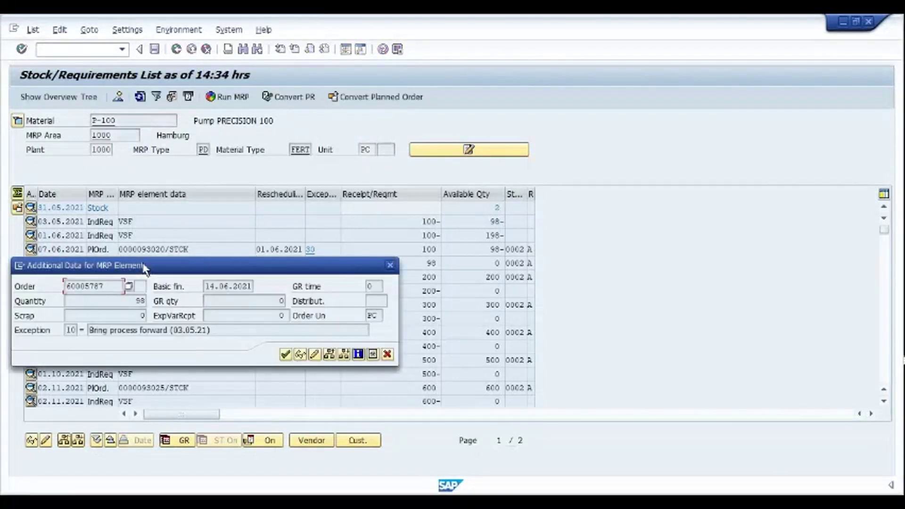
{"action": "left_click", "coordinate": [299, 354]}
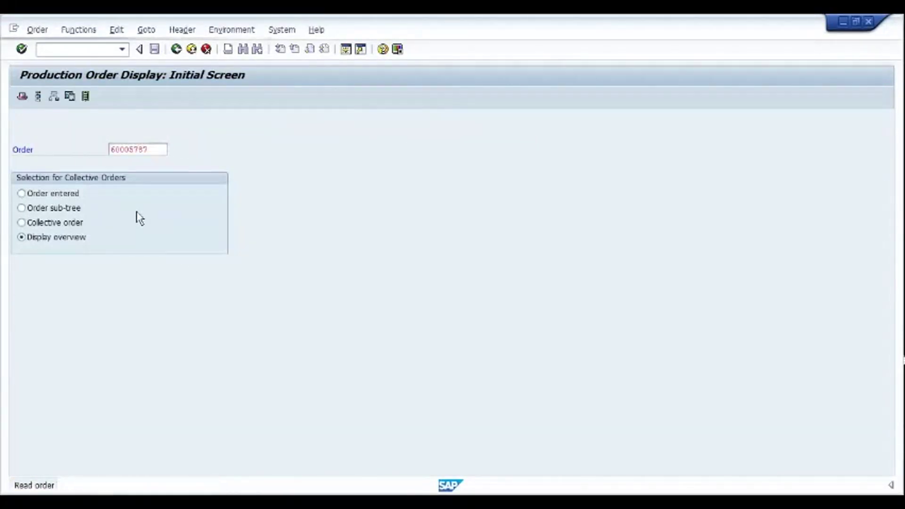
{"action": "left_click", "coordinate": [106, 238]}
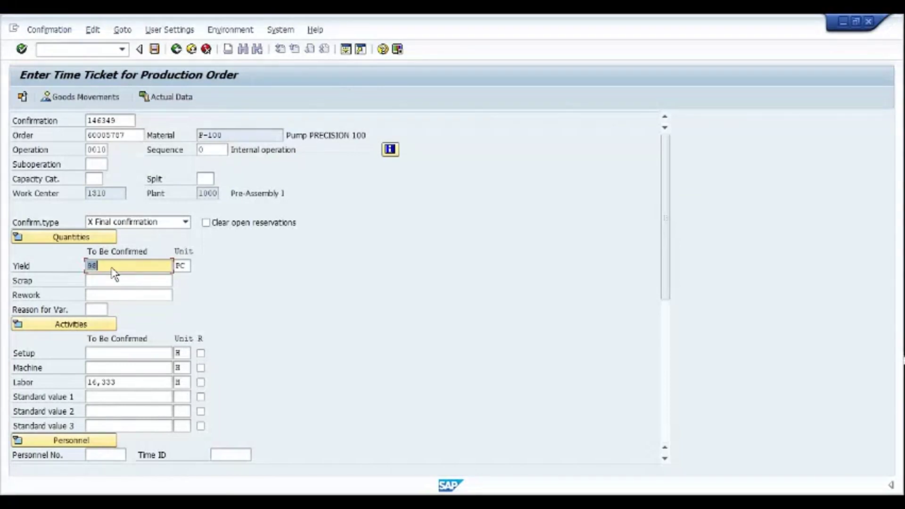
Set the time ticket's yield to 50 PC with confirmation type Partial confirmation and update its activities.
{"action": "left_click", "coordinate": [117, 268]}
{"action": "key", "text": "BackSpace"}
{"action": "type", "text": "50"}
{"action": "left_click", "coordinate": [163, 222]}
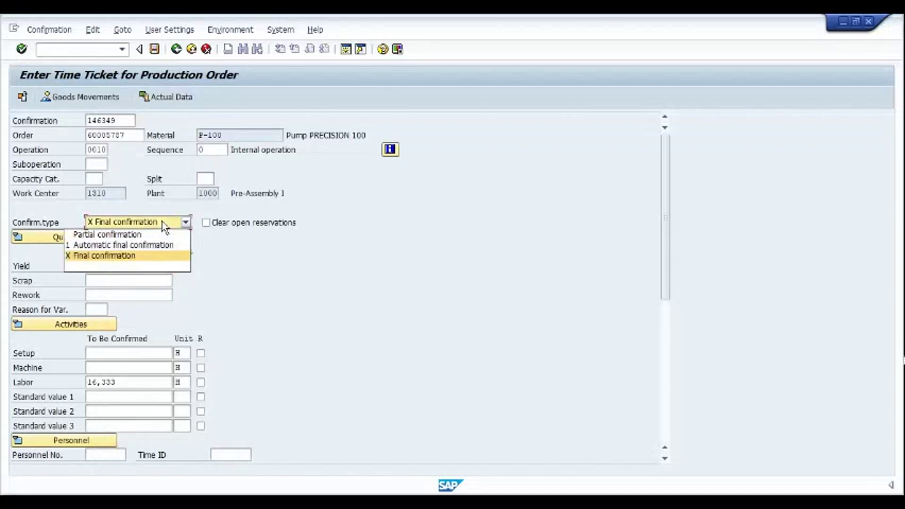
{"action": "left_click", "coordinate": [132, 235]}
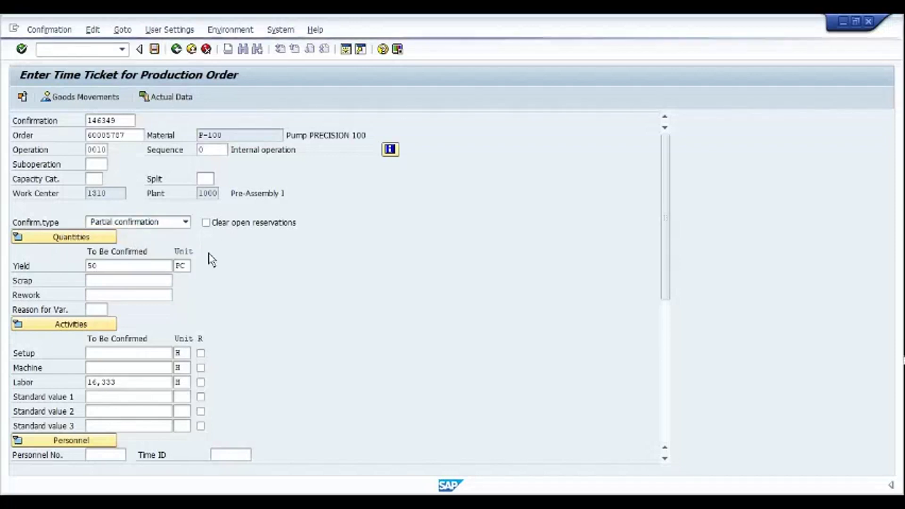
{"action": "key", "text": "Return"}
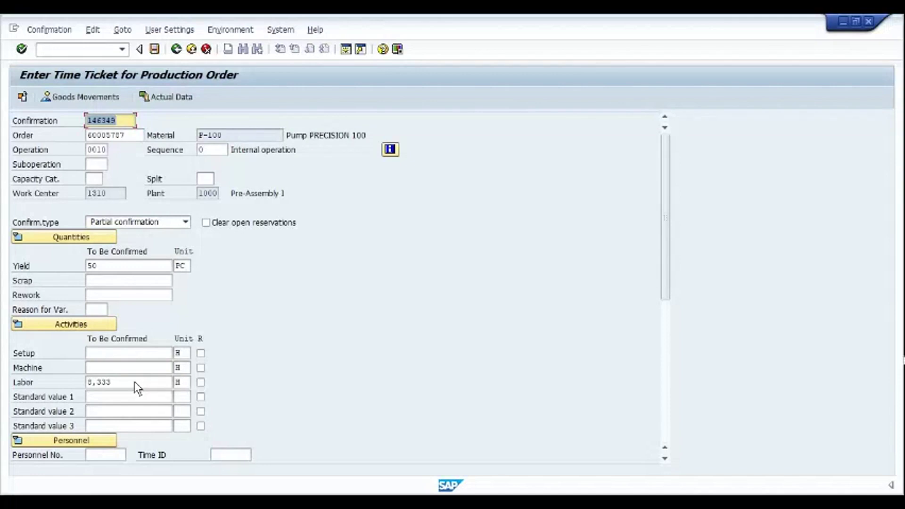
Set the time ticket's yield to 90 PC and accept the recalculation of its activities.
{"action": "left_click", "coordinate": [116, 267]}
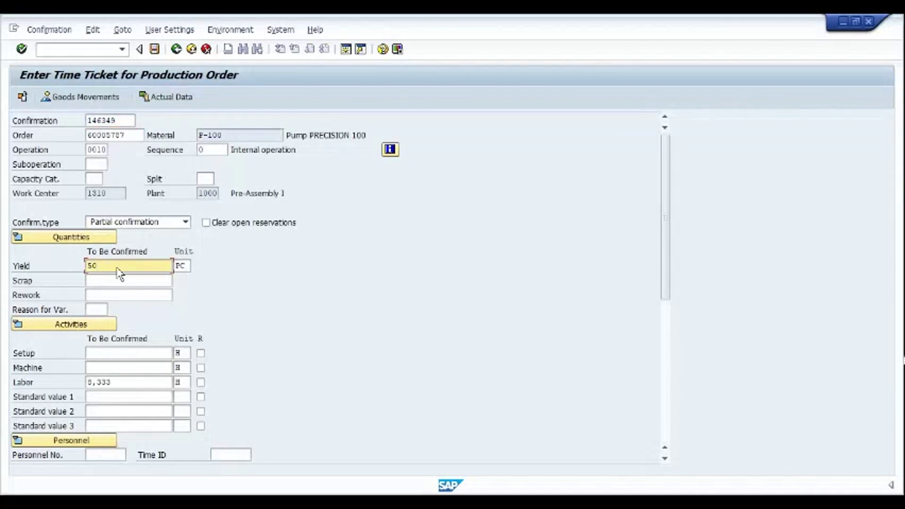
{"action": "left_click", "coordinate": [118, 388]}
{"action": "left_click_drag", "start_coordinate": [118, 387], "coordinate": [78, 383]}
{"action": "left_click", "coordinate": [86, 383]}
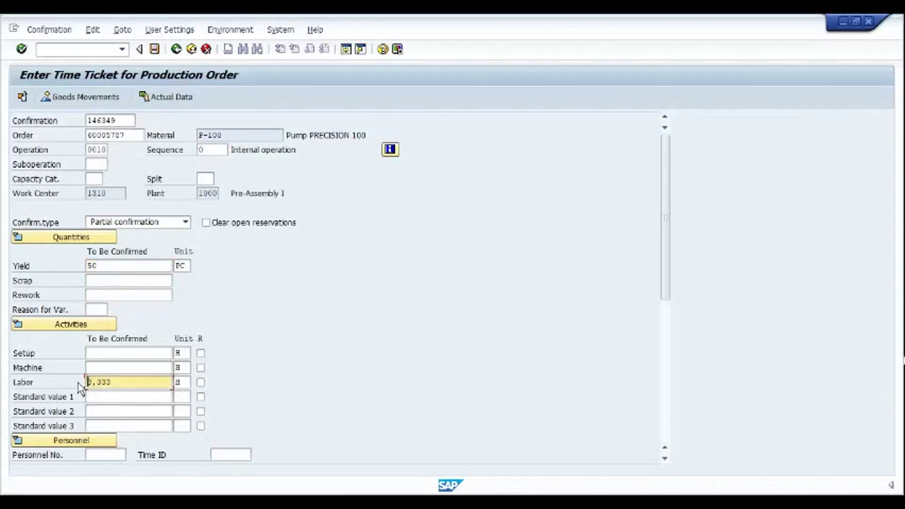
{"action": "left_click", "coordinate": [121, 271]}
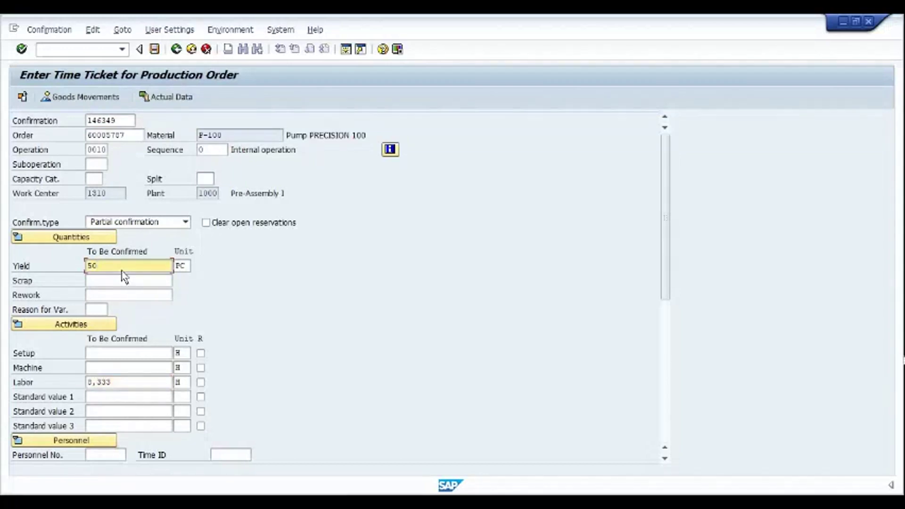
{"action": "key", "text": "BackSpace"}
{"action": "key", "text": "BackSpace"}
{"action": "type", "text": "90"}
{"action": "key", "text": "Return"}
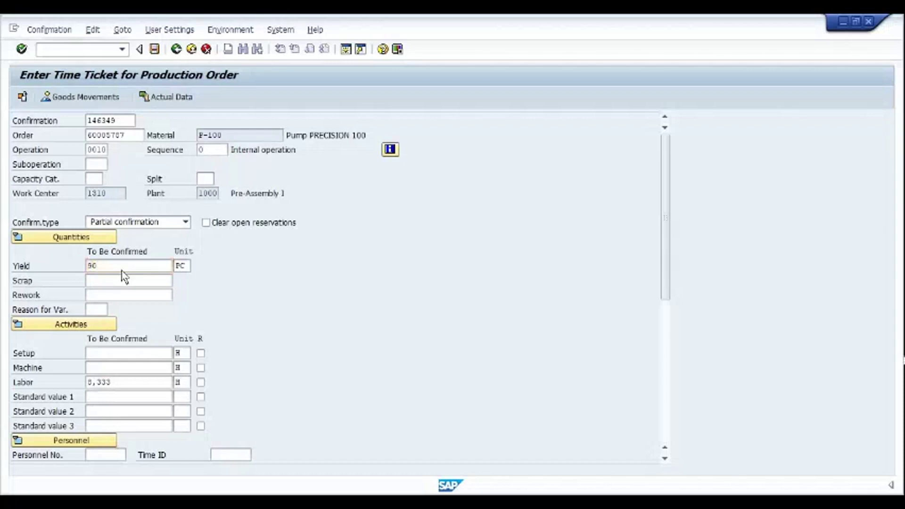
{"action": "left_click_drag", "start_coordinate": [152, 311], "coordinate": [177, 266]}
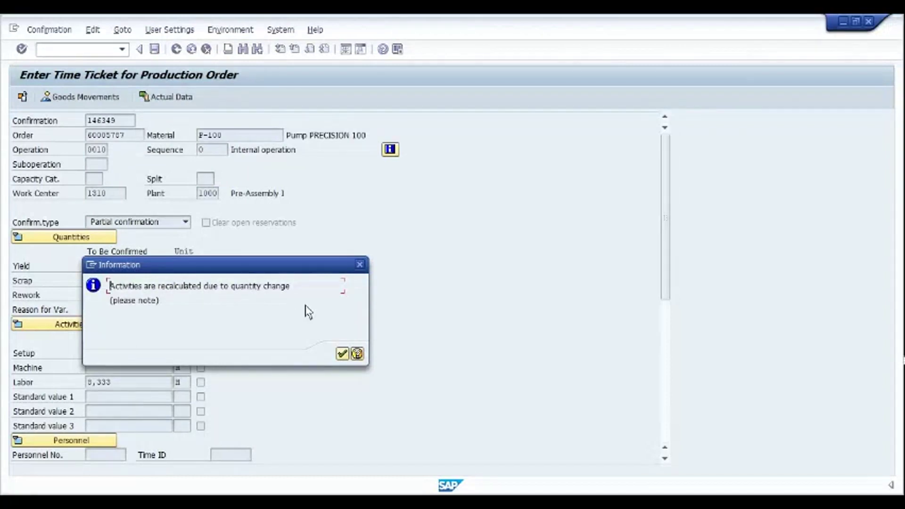
{"action": "left_click", "coordinate": [342, 354]}
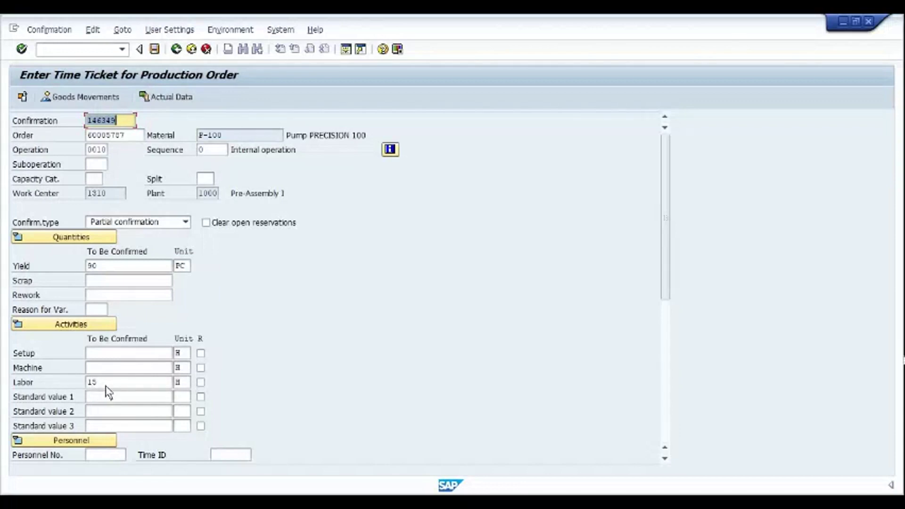
{"action": "left_click", "coordinate": [103, 268]}
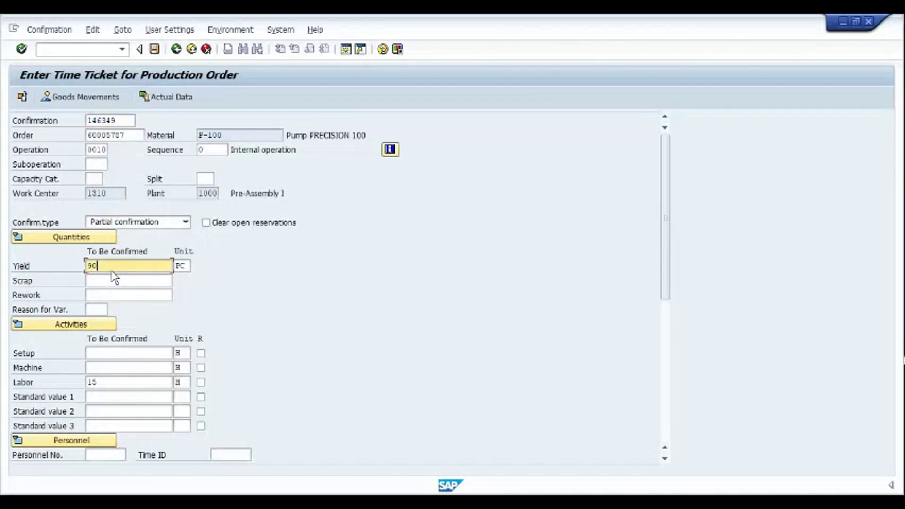
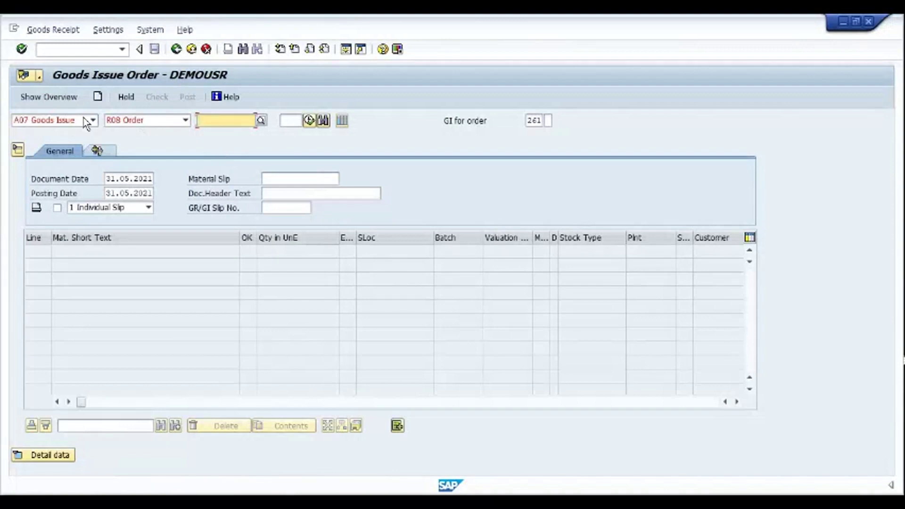
Load the production order for a goods receipt (A01) with reference to an order (R08).
{"action": "left_click", "coordinate": [67, 122]}
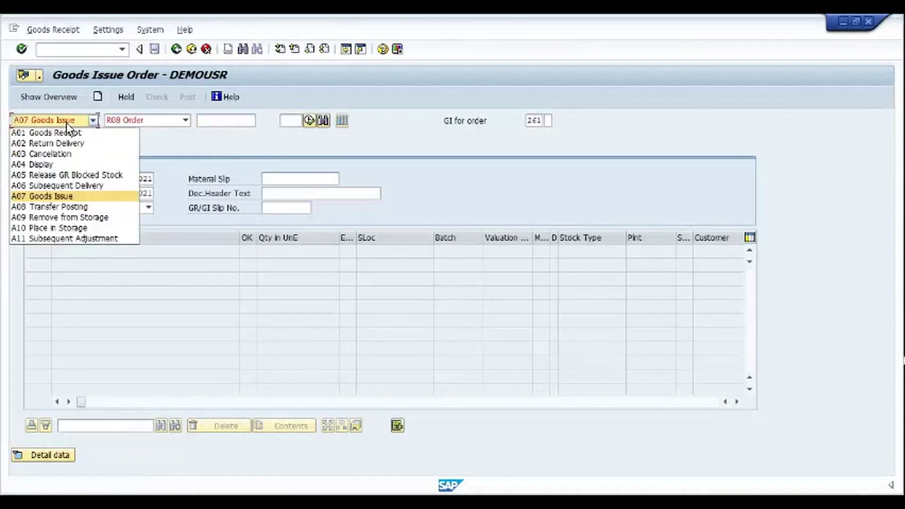
{"action": "left_click", "coordinate": [90, 133]}
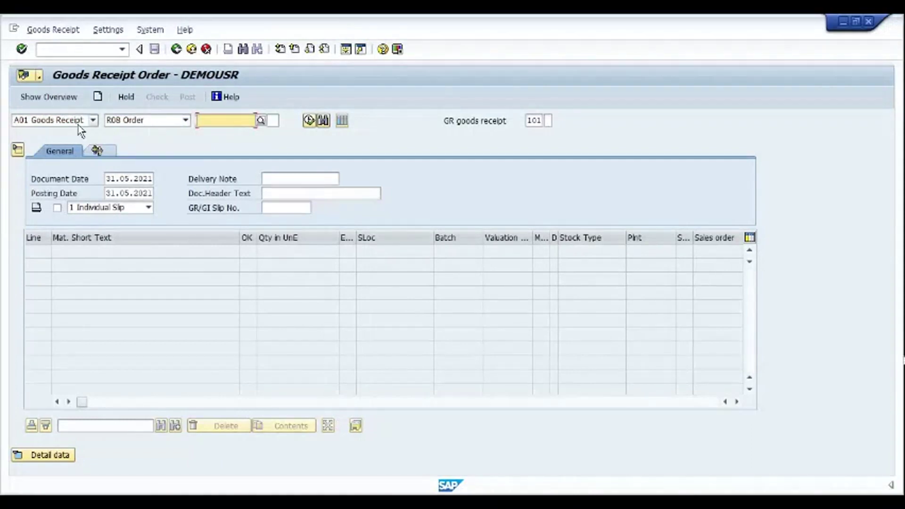
{"action": "left_click", "coordinate": [154, 122]}
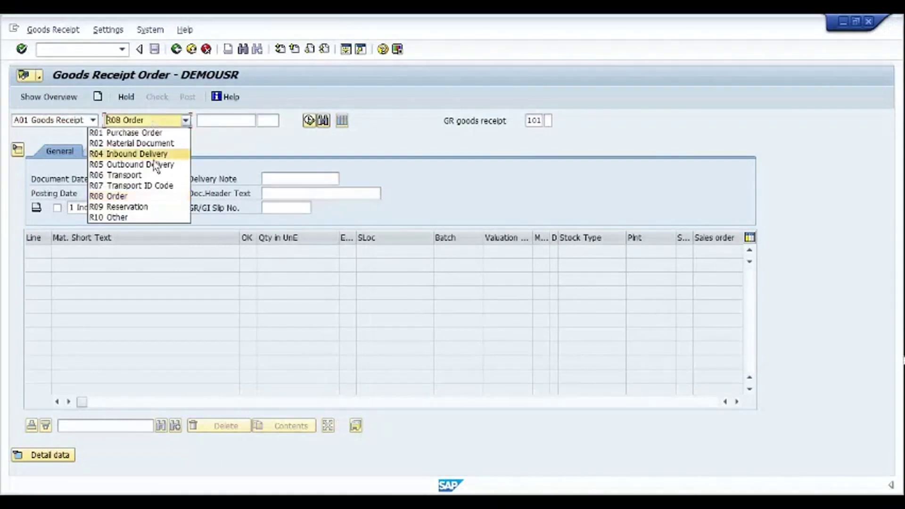
{"action": "left_click", "coordinate": [137, 196]}
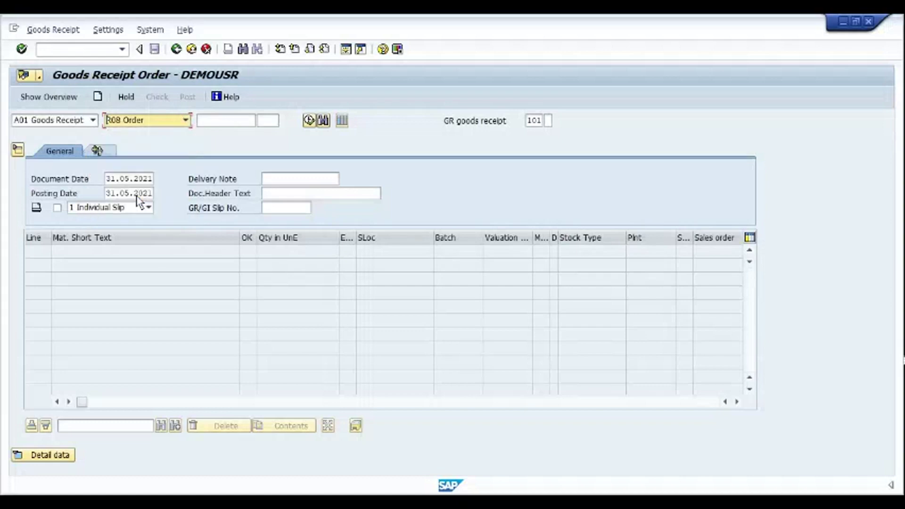
{"action": "left_click", "coordinate": [223, 124]}
{"action": "key", "text": "ctrl+v"}
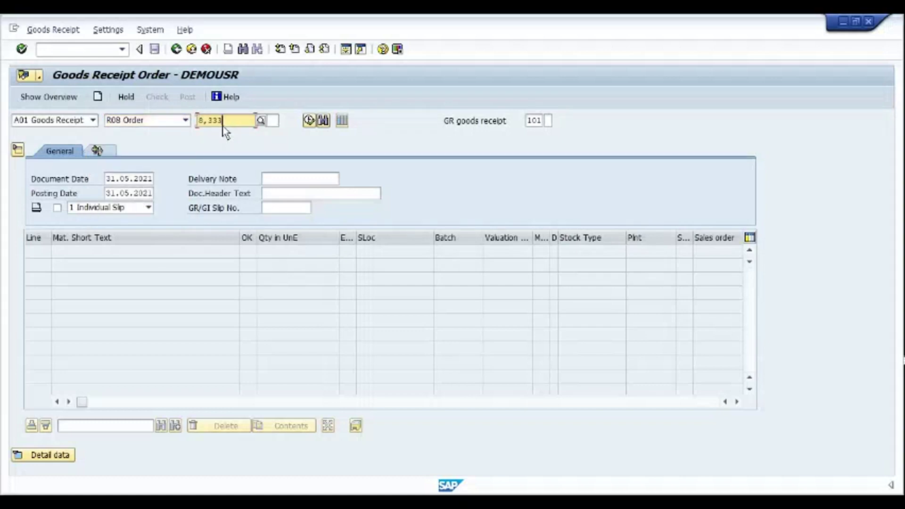
{"action": "double_click", "coordinate": [224, 125]}
{"action": "key", "text": "BackSpace"}
{"action": "left_click", "coordinate": [223, 133]}
{"action": "key", "text": "Return"}
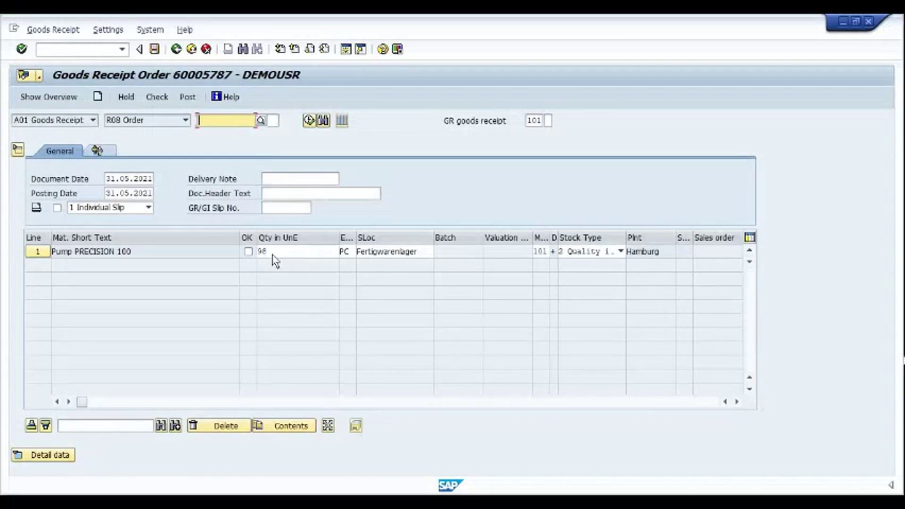
Mark the Pump PRECISION 100 item as OK, then check and post the goods receipt.
{"action": "left_click", "coordinate": [249, 252]}
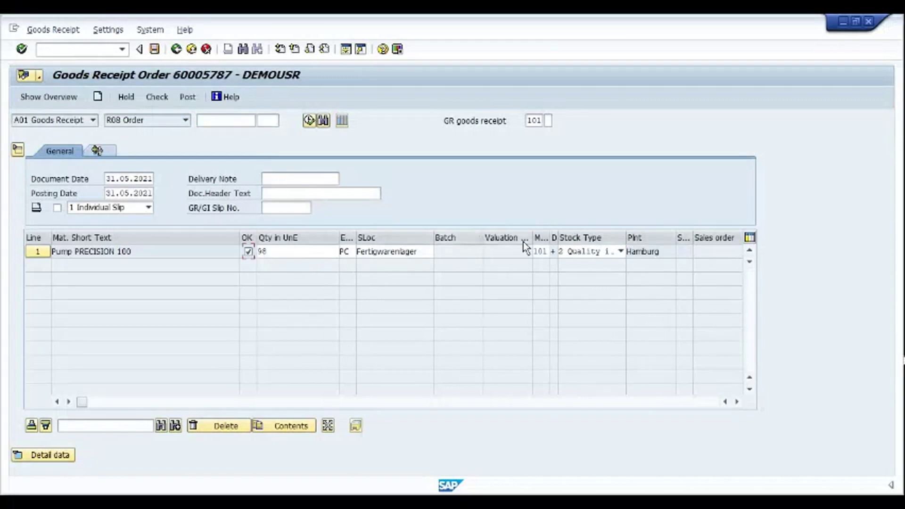
{"action": "left_click_drag", "start_coordinate": [625, 233], "coordinate": [668, 235]}
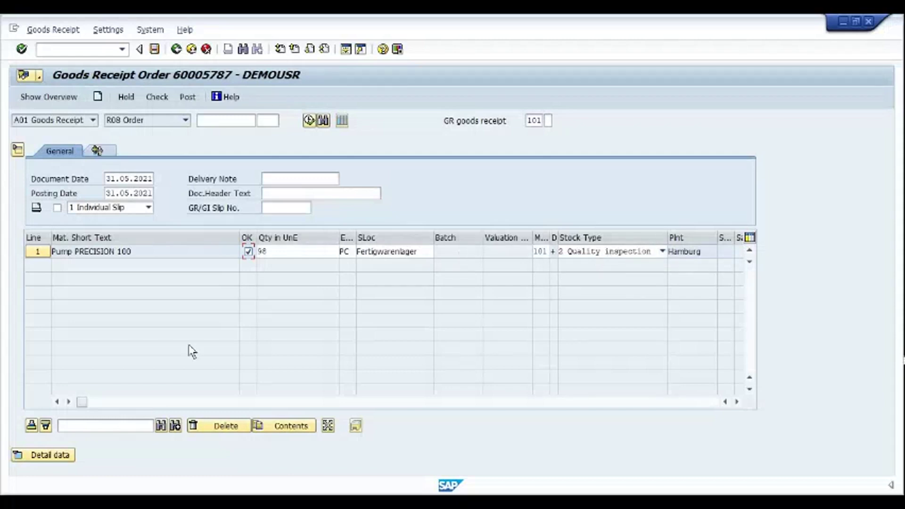
{"action": "left_click", "coordinate": [160, 97]}
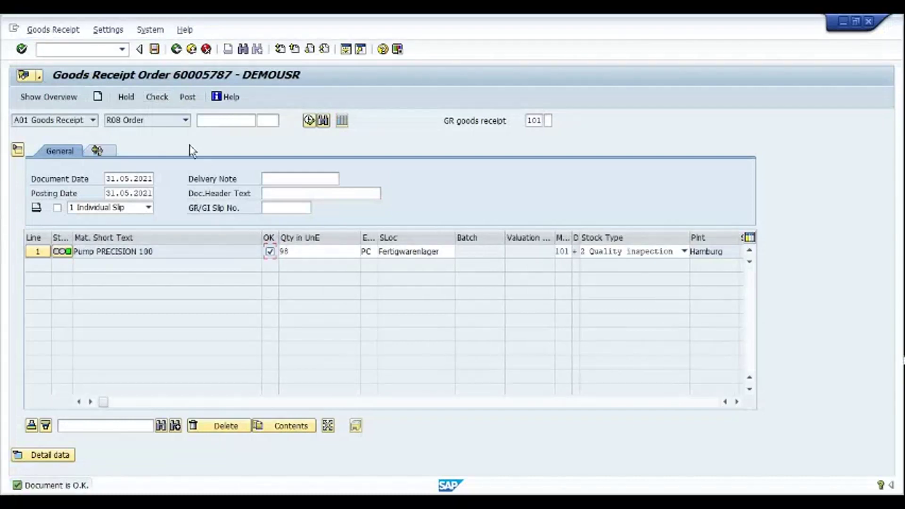
{"action": "left_click", "coordinate": [187, 98]}
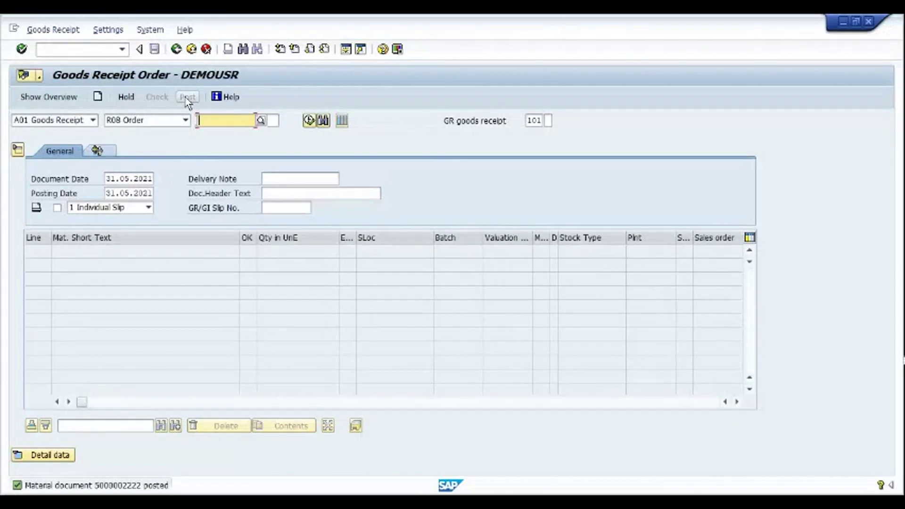
Open the stock/requirements list for material P-100 with transaction MD04.
{"action": "key", "text": "ctrl+slash"}
{"action": "type", "text": "/NMD04"}
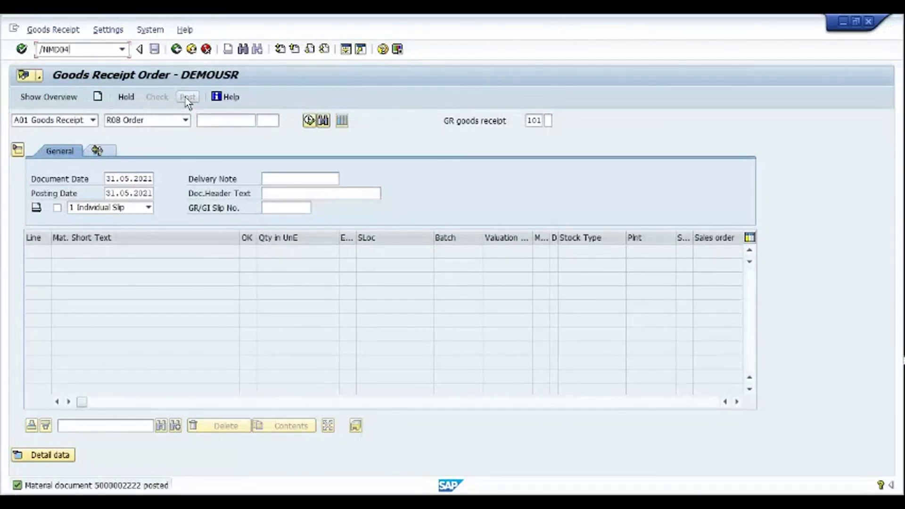
{"action": "key", "text": "Return"}
{"action": "key", "text": "Return"}
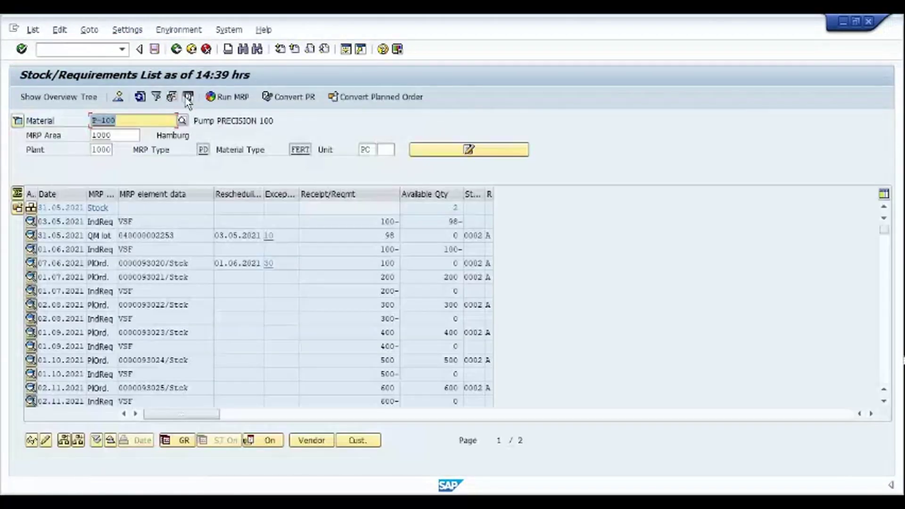
Examine the QM lot's number and receipt quantity and the available stock in the list.
{"action": "left_click", "coordinate": [181, 236]}
{"action": "left_click", "coordinate": [389, 236]}
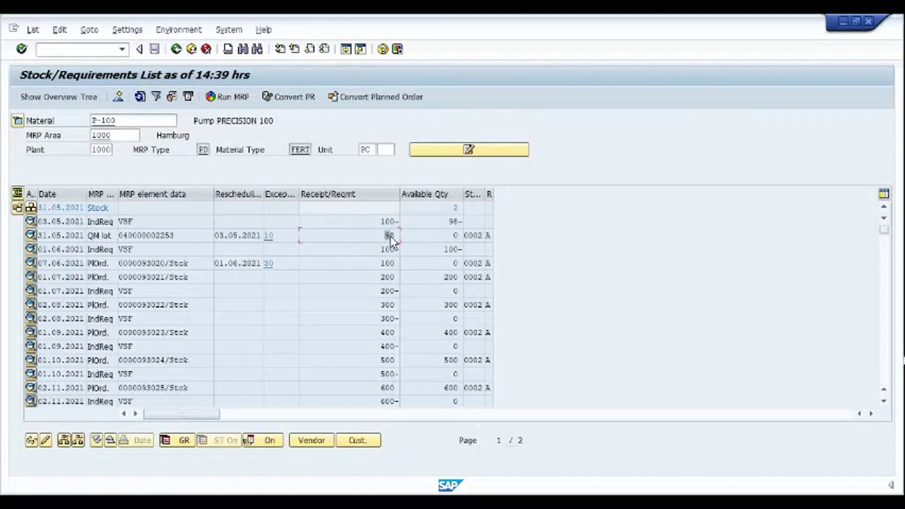
{"action": "left_click", "coordinate": [456, 208]}
{"action": "left_click_drag", "start_coordinate": [441, 208], "coordinate": [465, 208]}
{"action": "left_click", "coordinate": [177, 240]}
{"action": "left_click_drag", "start_coordinate": [177, 240], "coordinate": [125, 246]}
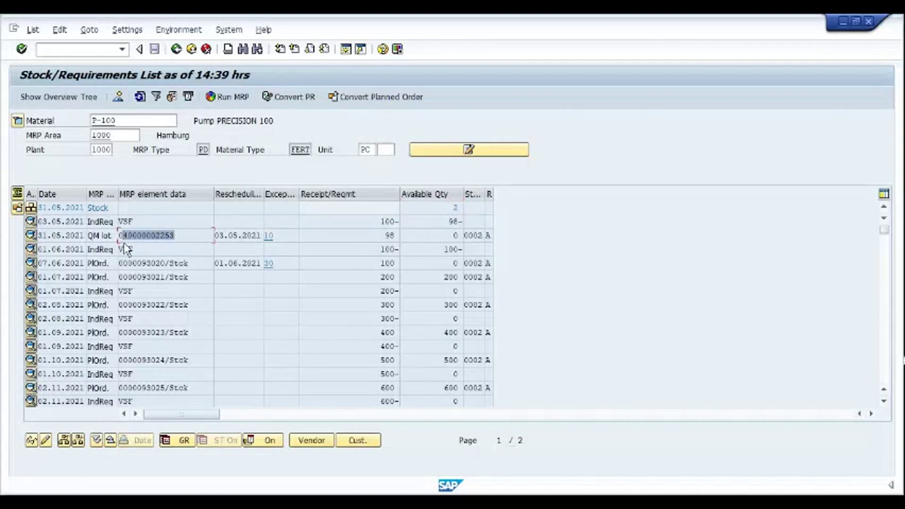
{"action": "left_click", "coordinate": [125, 244]}
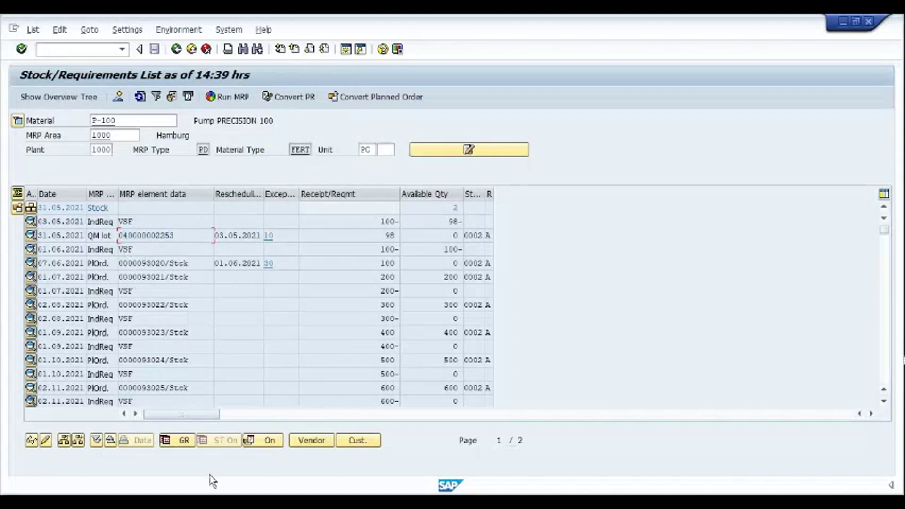
Start transaction QA11 in place of the production order display and load the prefilled inspection lot for its usage decision.
{"action": "mouse_move", "coordinate": [202, 490]}
{"action": "left_click", "coordinate": [197, 454]}
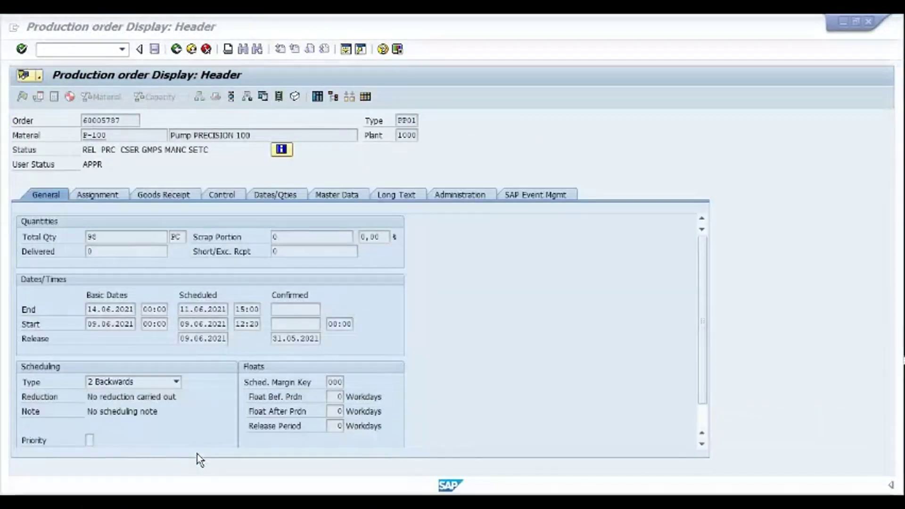
{"action": "type", "text": "/NQA11"}
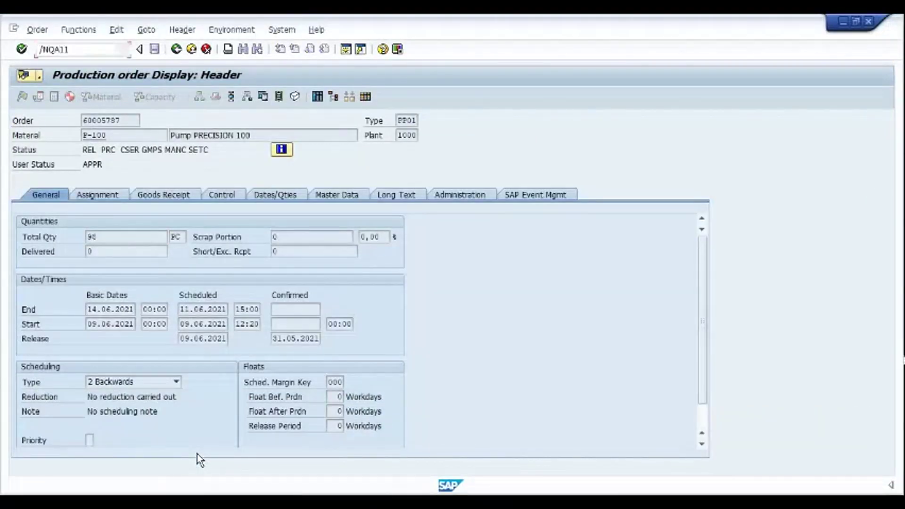
{"action": "key", "text": "Return"}
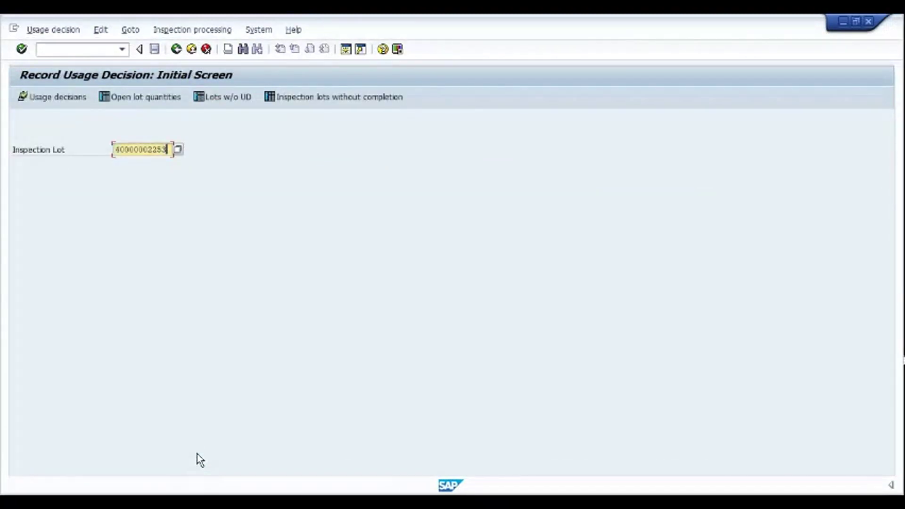
{"action": "key", "text": "Return"}
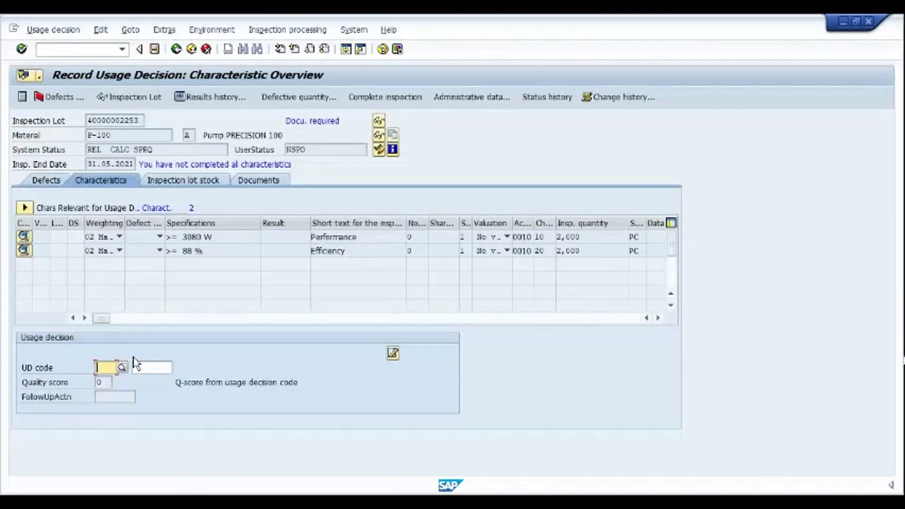
Force completion of the inspection despite open characteristics and assign the usage decision code A (Accept).
{"action": "left_click", "coordinate": [118, 368]}
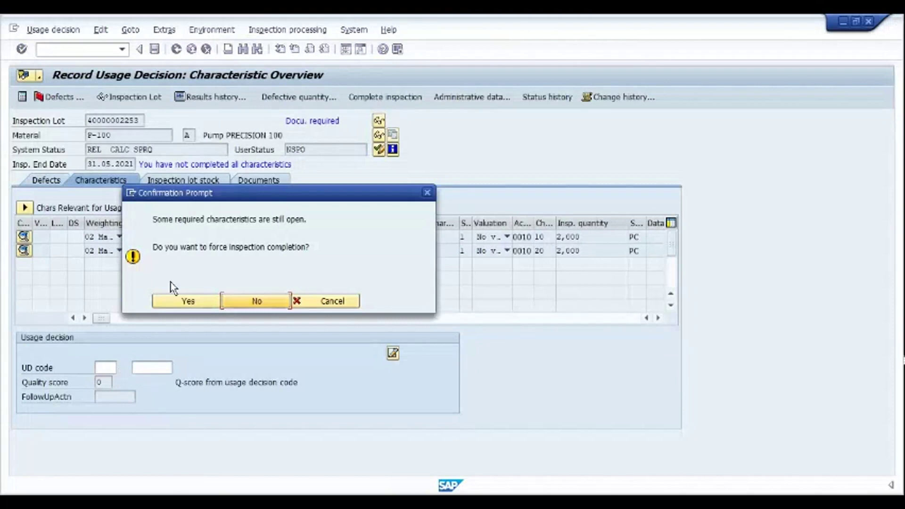
{"action": "left_click", "coordinate": [168, 298]}
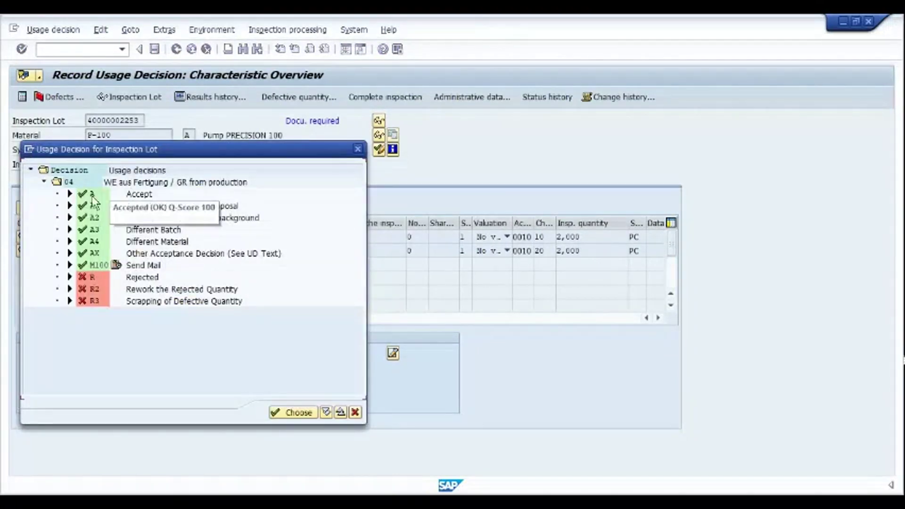
{"action": "double_click", "coordinate": [96, 203]}
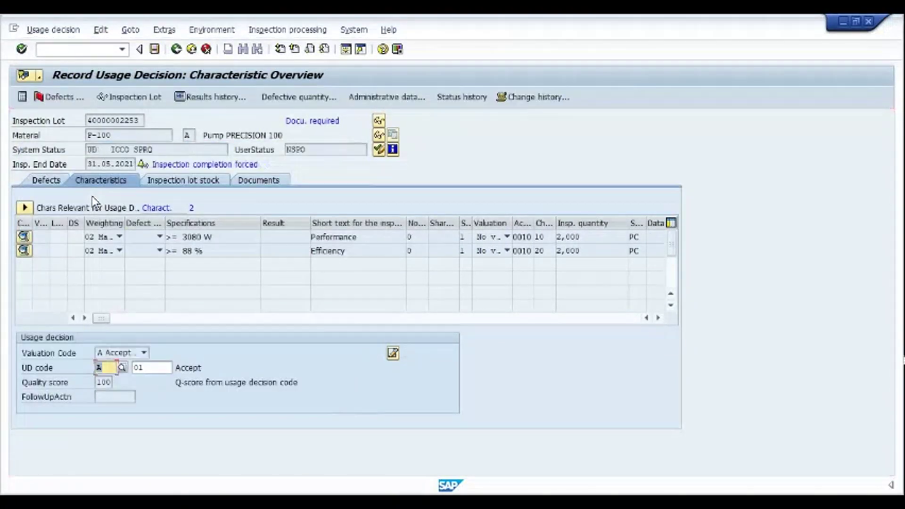
In the inspection lot stock, enter 98 PC as the quantity for posting to unrestricted use.
{"action": "left_click", "coordinate": [169, 183]}
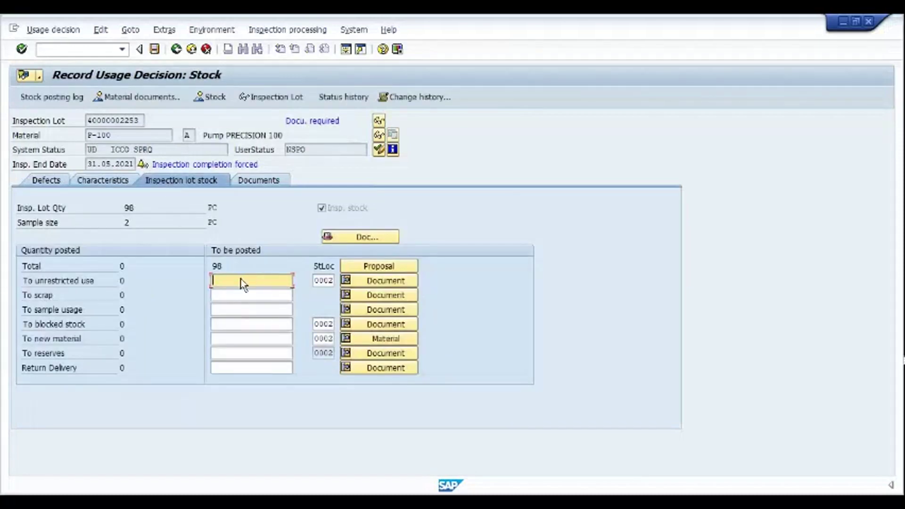
{"action": "type", "text": "98"}
{"action": "key", "text": "Return"}
Examine the other stock posting options of the lot, such as scrap, blocked stock, new material and reserves.
{"action": "left_click", "coordinate": [231, 296]}
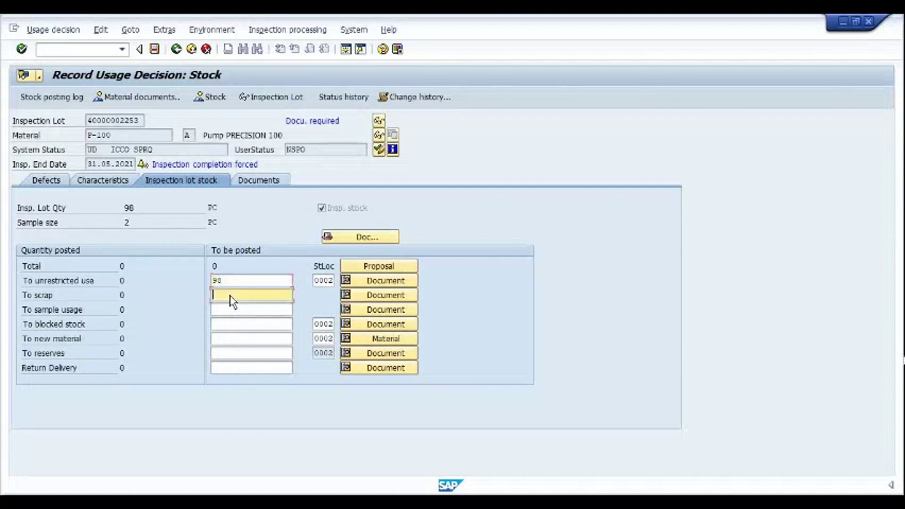
{"action": "left_click", "coordinate": [231, 322]}
{"action": "left_click", "coordinate": [227, 341]}
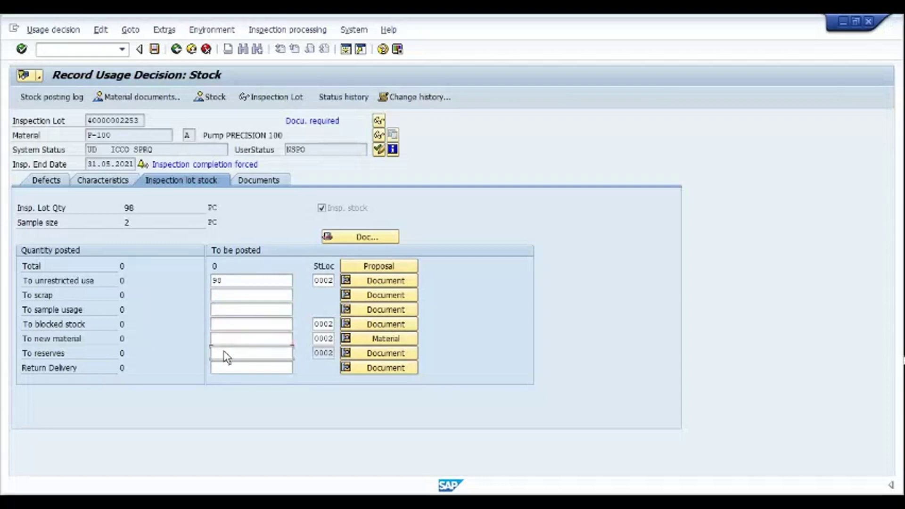
{"action": "left_click", "coordinate": [225, 354]}
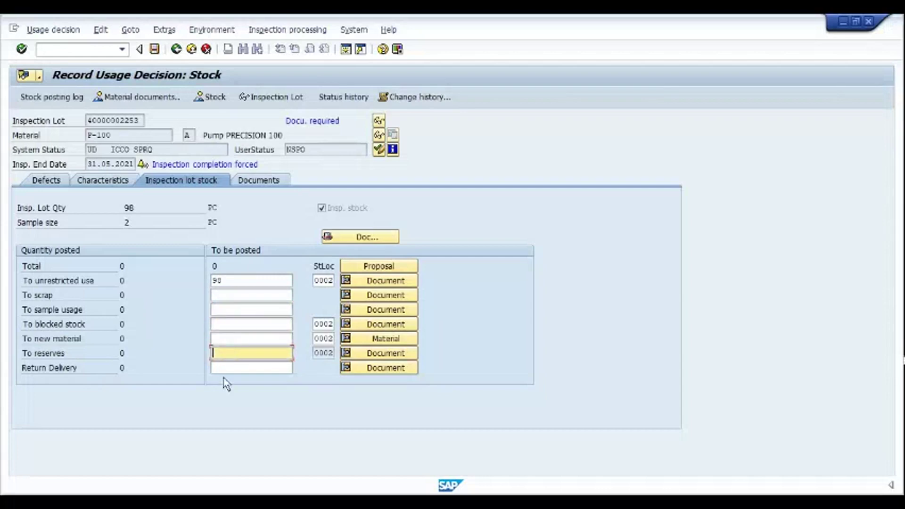
{"action": "left_click", "coordinate": [69, 296]}
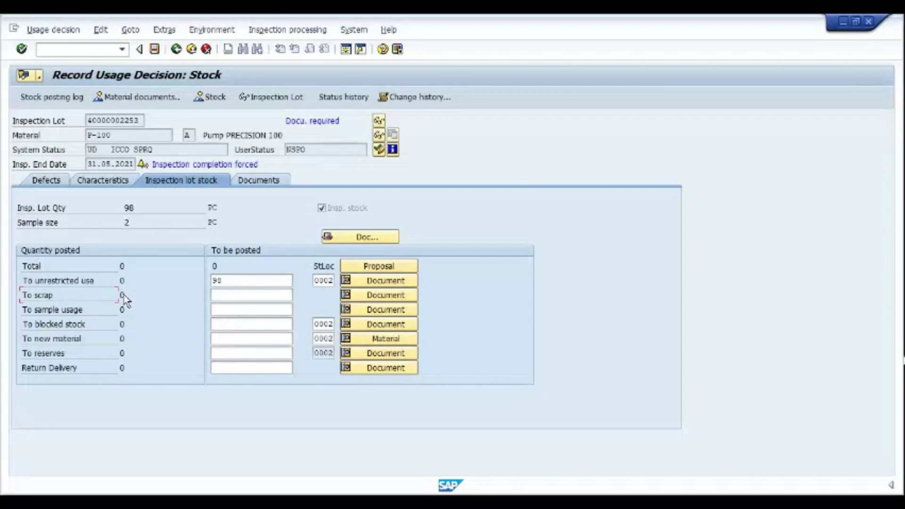
Check the scrap and unrestricted-use quantities and save the usage decision for the inspection lot.
{"action": "left_click", "coordinate": [248, 296]}
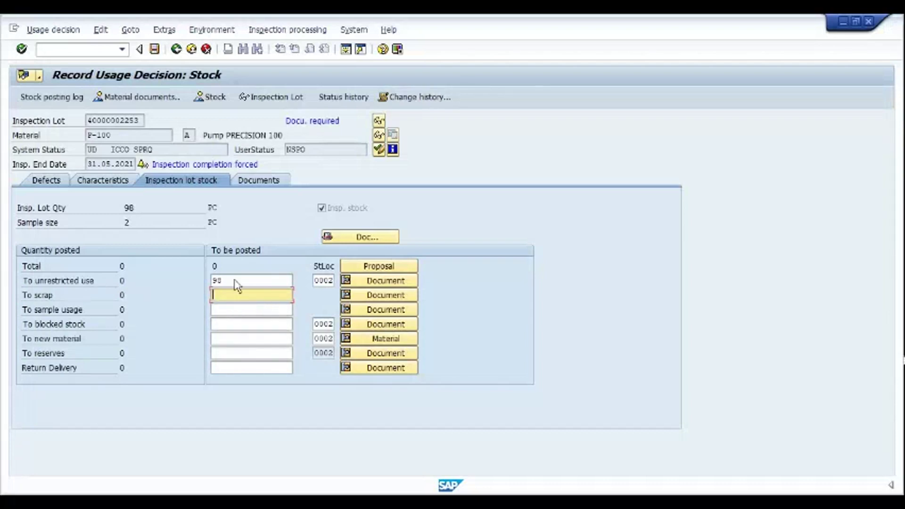
{"action": "left_click", "coordinate": [233, 282]}
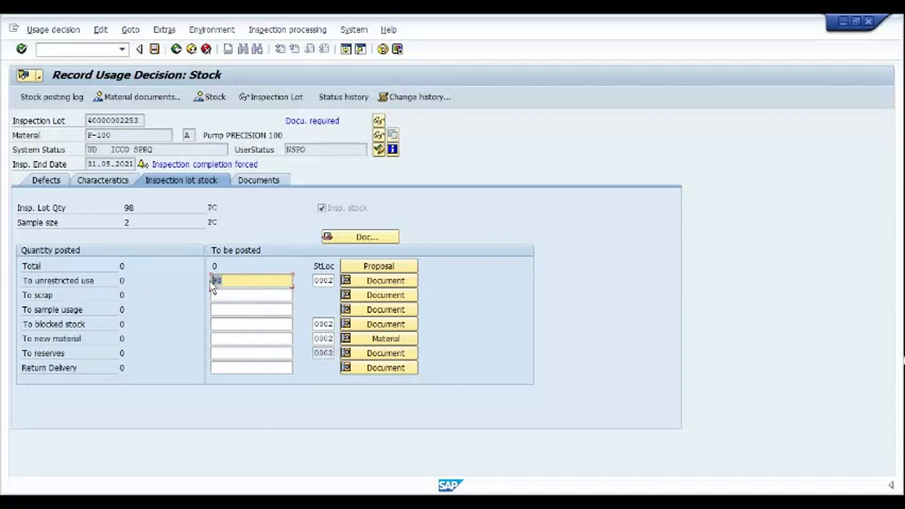
{"action": "left_click", "coordinate": [213, 285]}
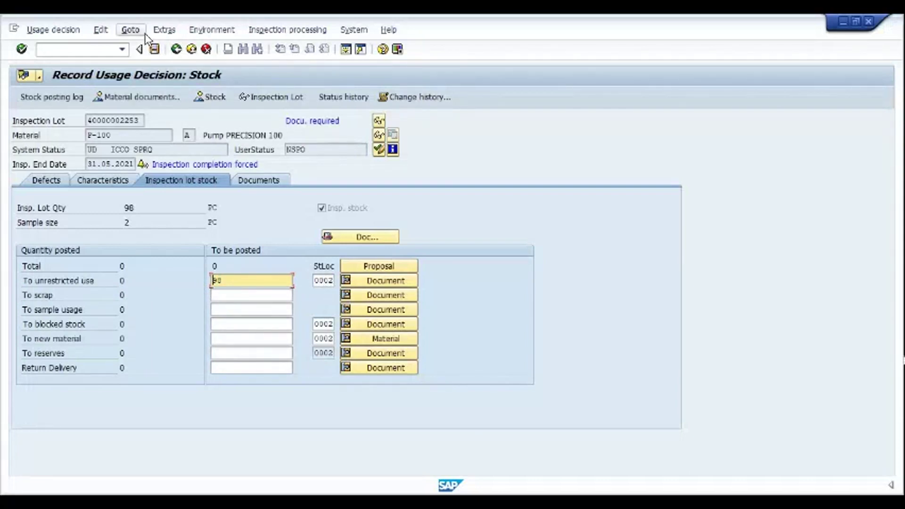
{"action": "left_click", "coordinate": [156, 50]}
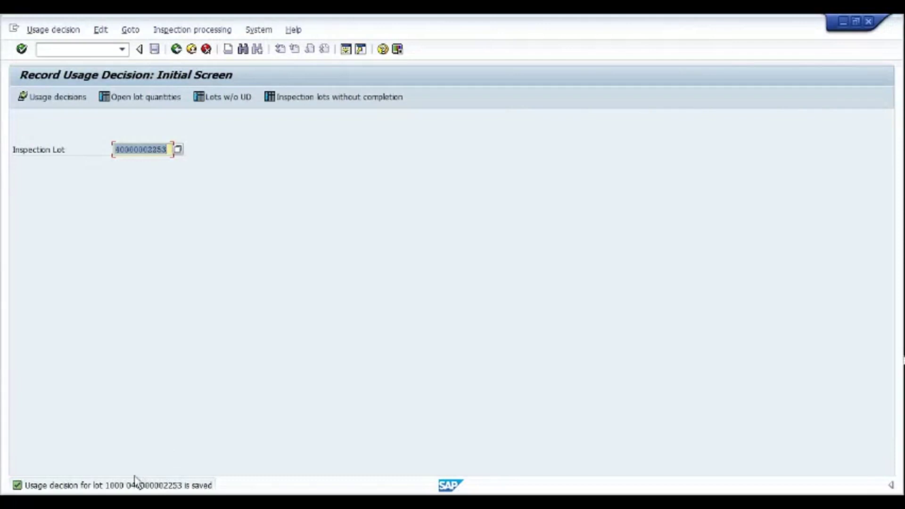
Return to the stock/requirements list for material P-100, check the QM lot and stock quantities, and refresh the list.
{"action": "key", "text": "alt+Tab"}
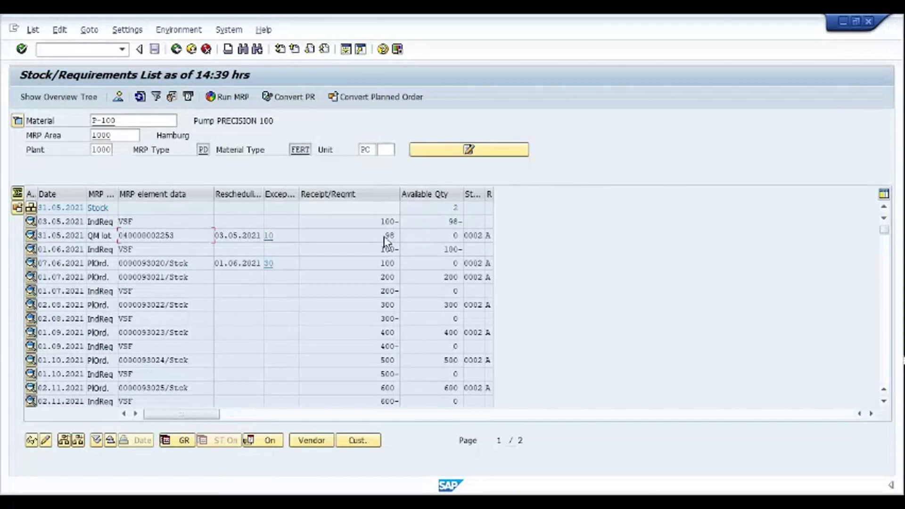
{"action": "left_click", "coordinate": [378, 239]}
{"action": "left_click", "coordinate": [455, 208]}
{"action": "left_click", "coordinate": [139, 98]}
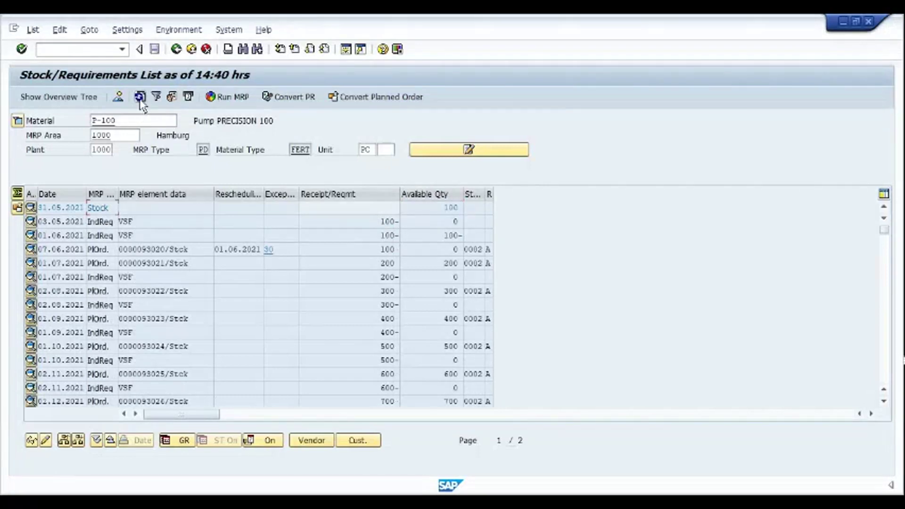
Examine the available stock and the independent requirement dated 03.05.2021 with its available quantity in the refreshed list.
{"action": "left_click", "coordinate": [452, 208]}
{"action": "left_click", "coordinate": [125, 221]}
{"action": "left_click", "coordinate": [75, 226]}
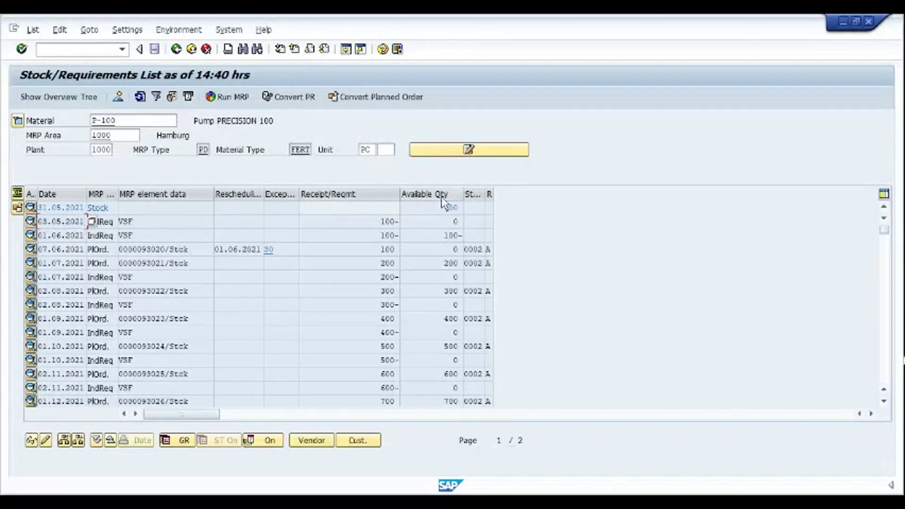
{"action": "left_click", "coordinate": [439, 211]}
{"action": "left_click", "coordinate": [370, 225]}
{"action": "left_click", "coordinate": [443, 224]}
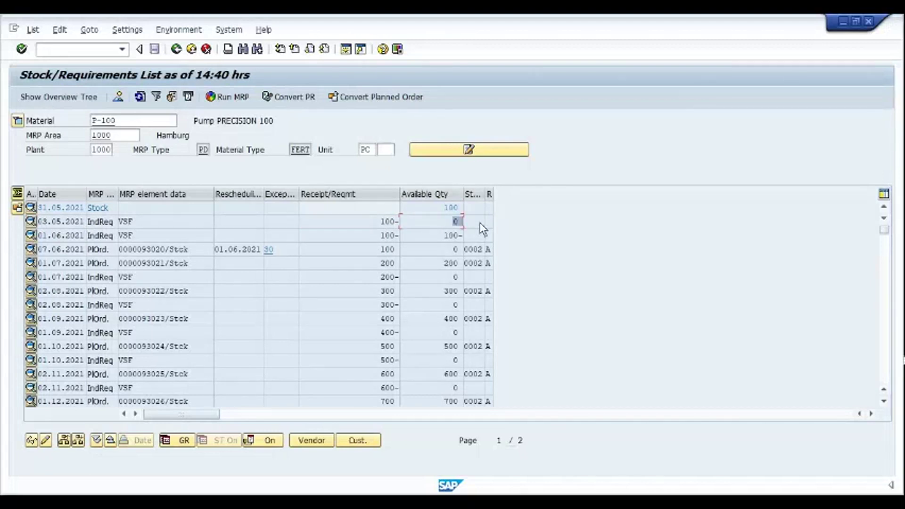